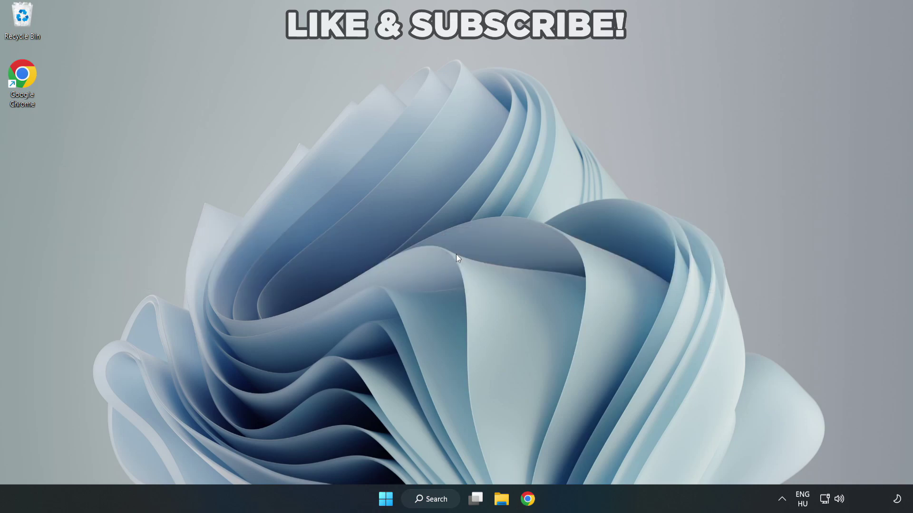
Search 'device manager' from the taskbar and open the Device Manager result
click(435, 502)
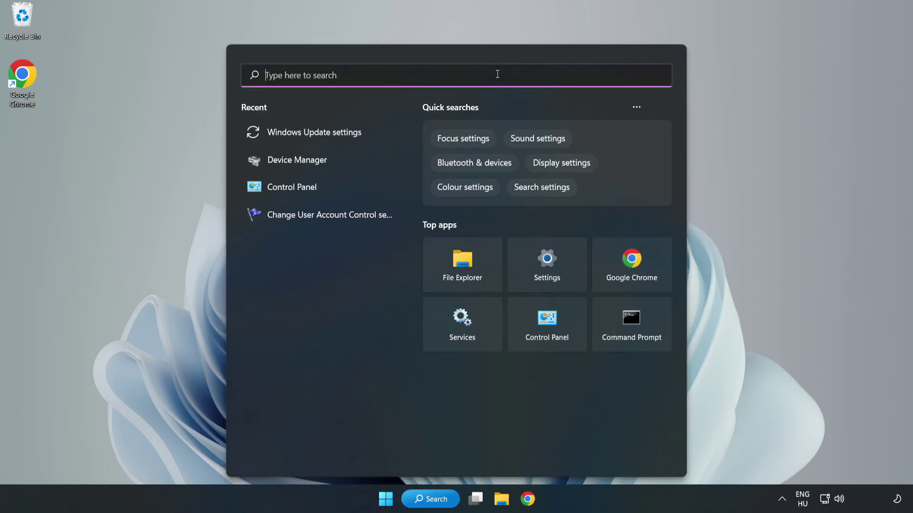
text(devic)
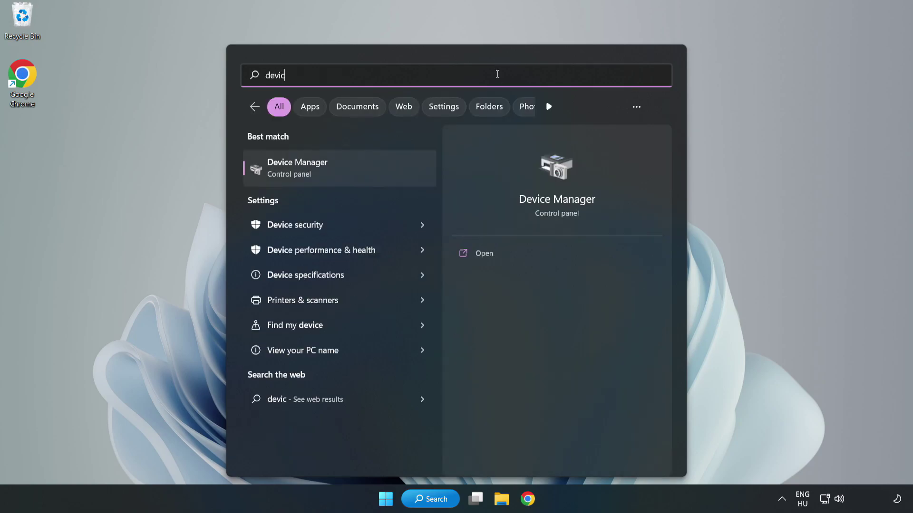
text(e manager)
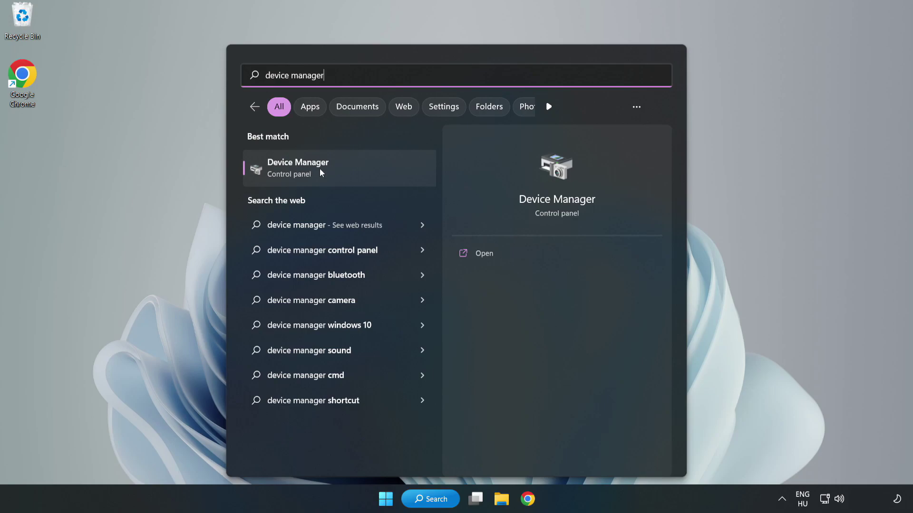
click(341, 176)
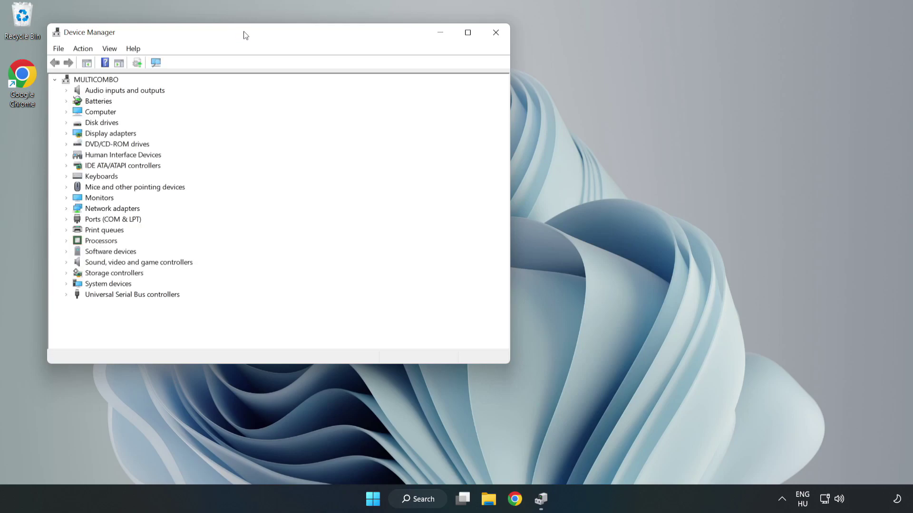
Search automatically for a VMware SVGA 3D driver update; the best driver is already installed
drag(244, 33, 405, 82)
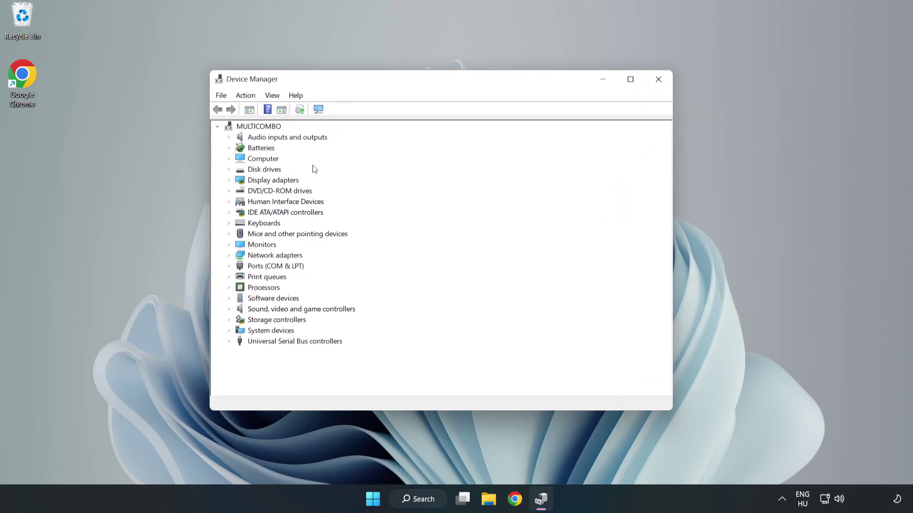
click(245, 183)
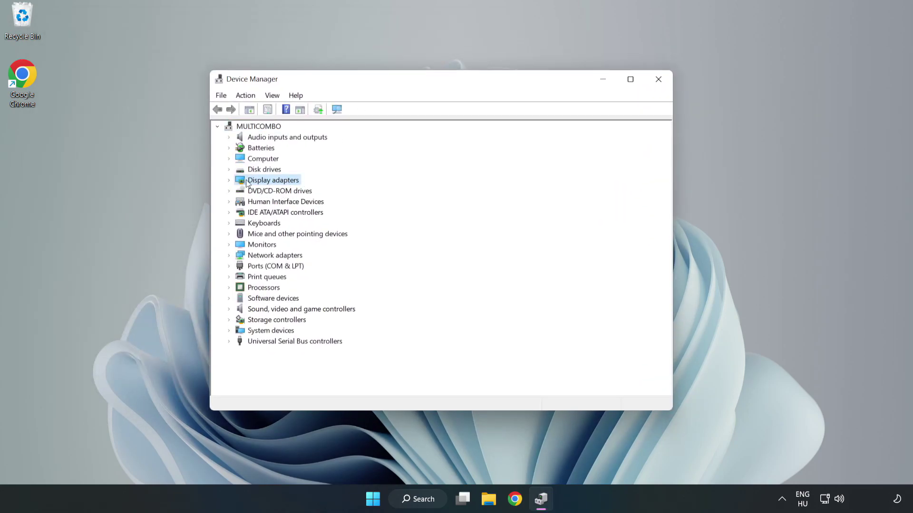
click(228, 181)
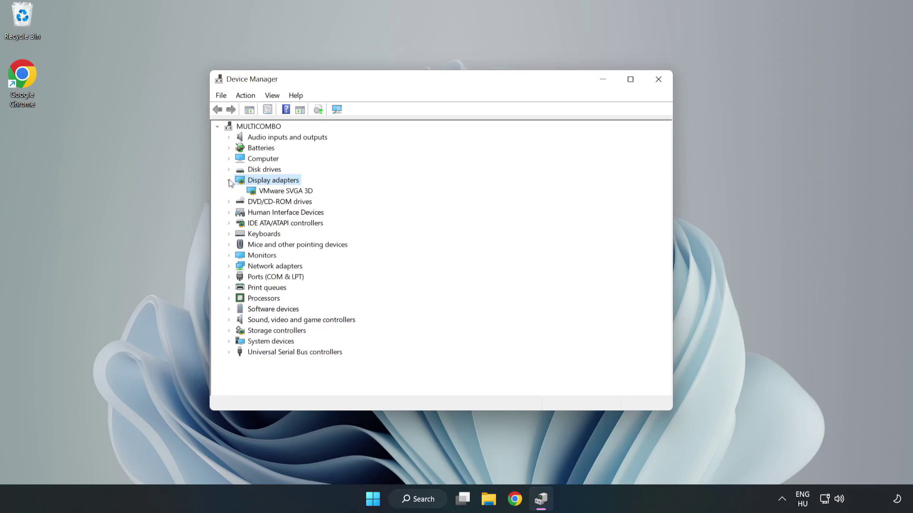
click(283, 191)
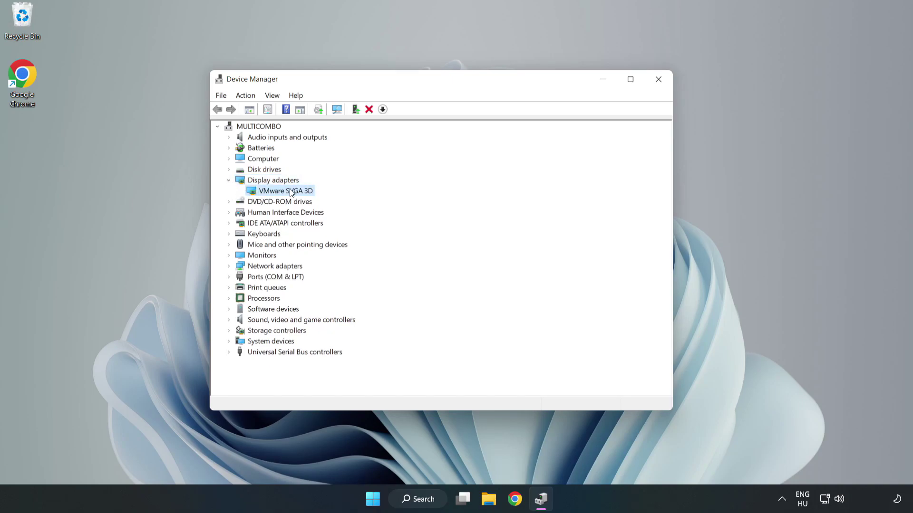
right_click(284, 193)
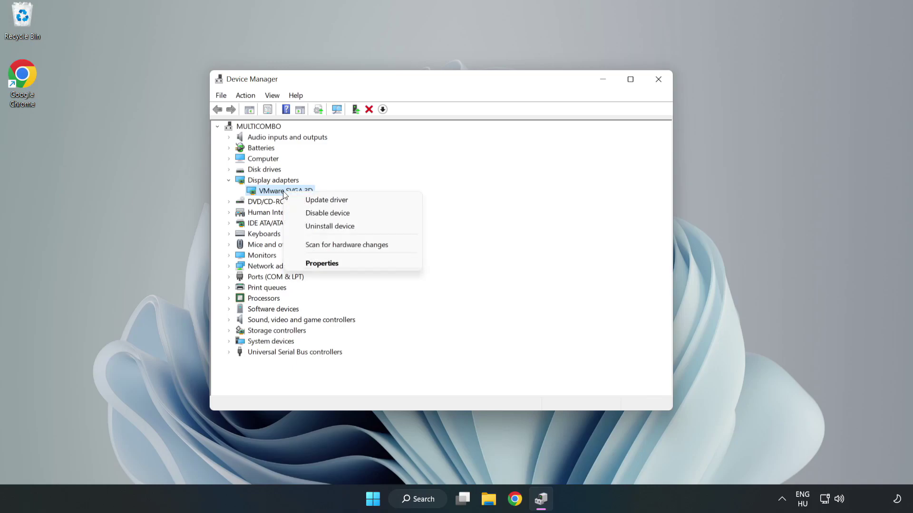
click(354, 203)
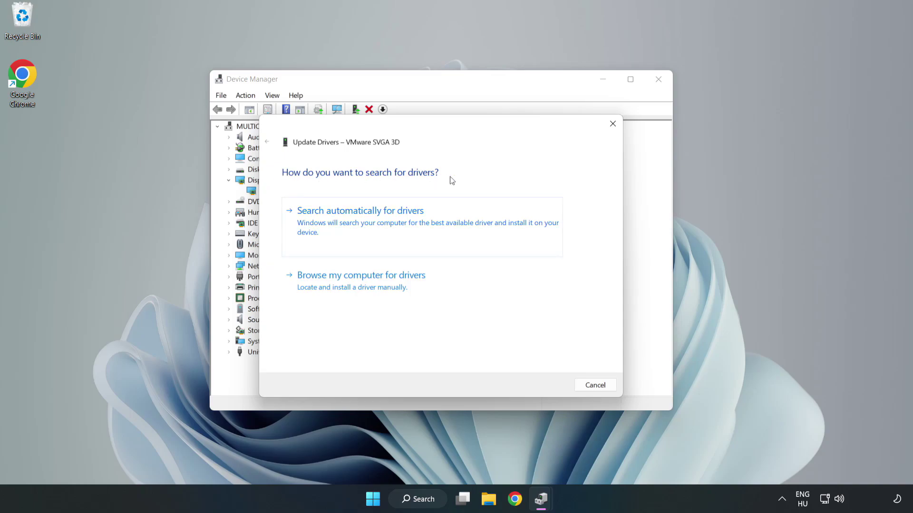
click(363, 222)
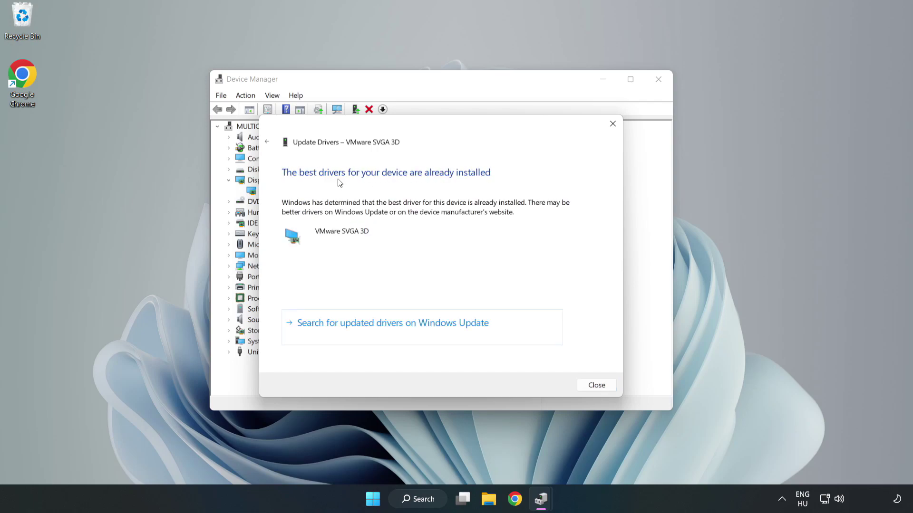
click(598, 386)
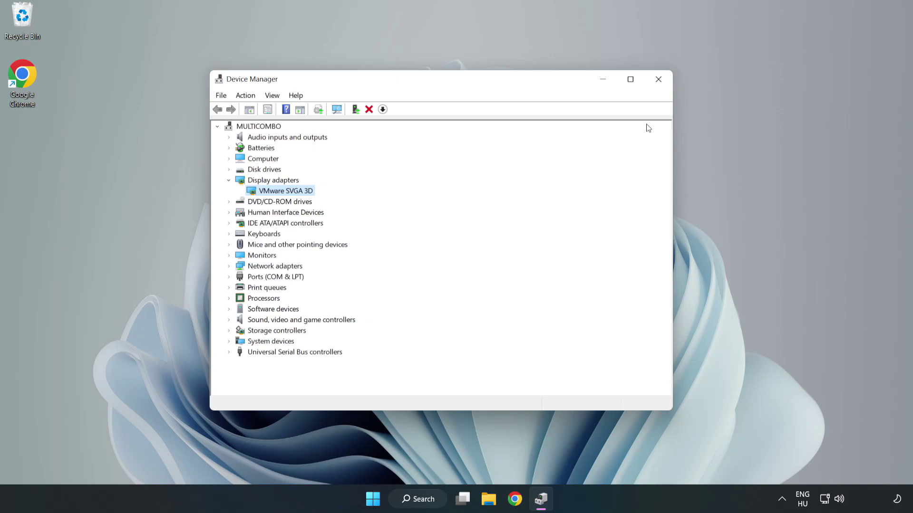
Close Device Manager, run Check for updates in Windows Update settings, then close Settings
click(659, 83)
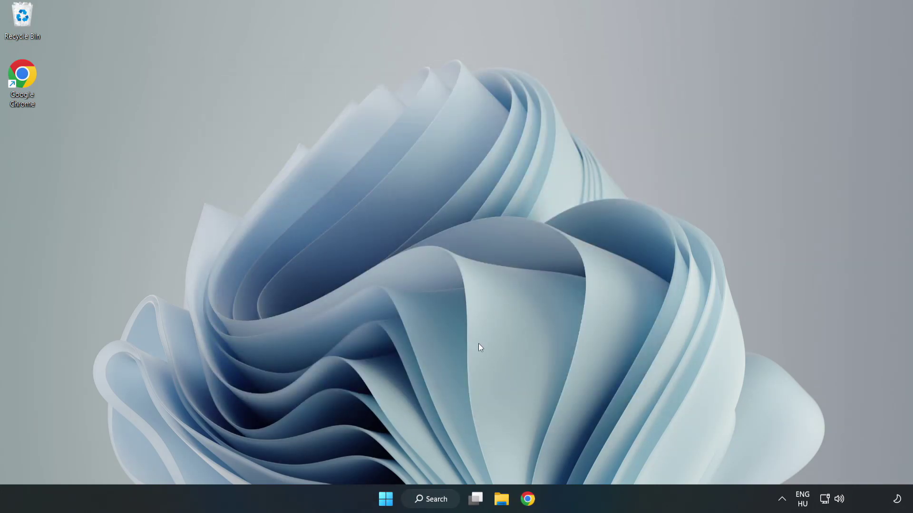
click(420, 497)
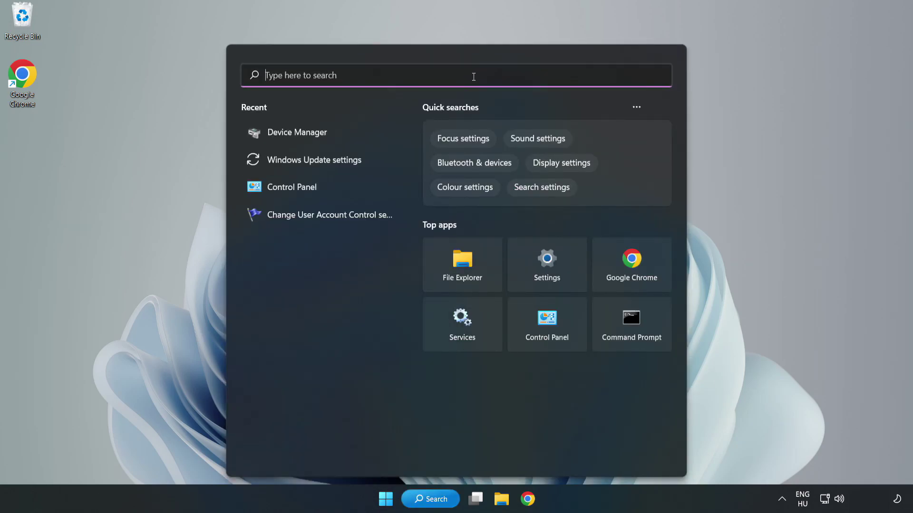
text(updates)
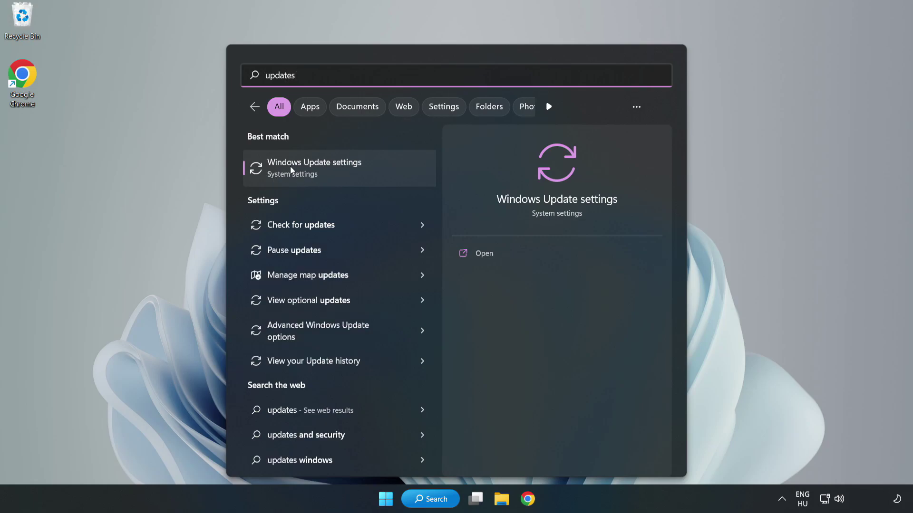
click(326, 173)
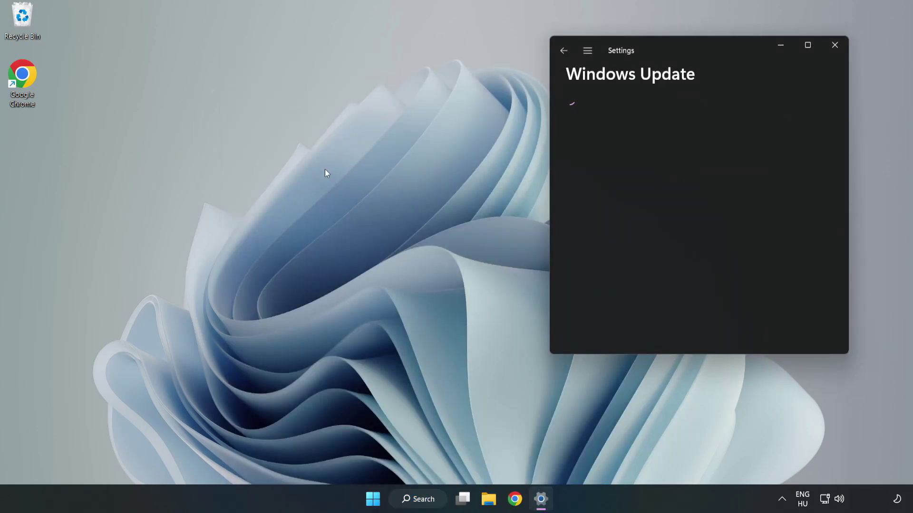
click(809, 46)
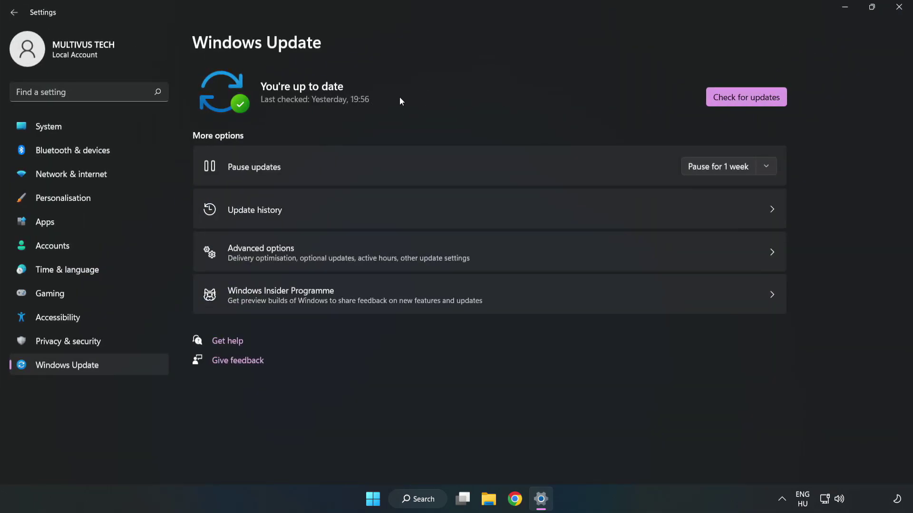
click(749, 99)
click(901, 13)
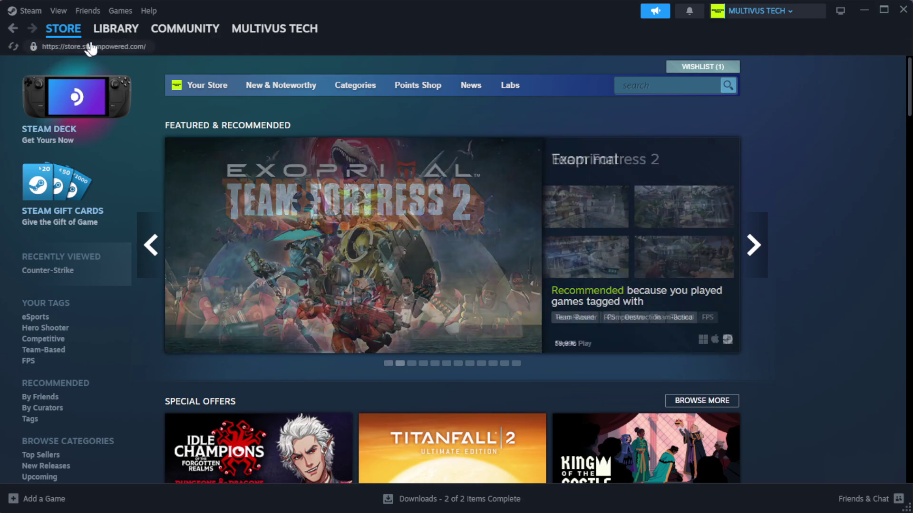
Verify YOUR NOT WORKING GAME's installed files in Steam, validating all 1039 files
mouse_move(119, 34)
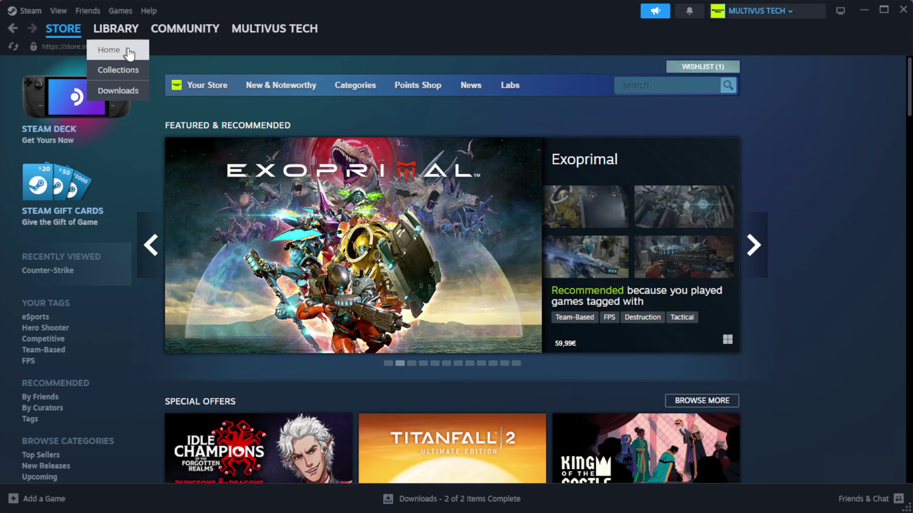
click(125, 50)
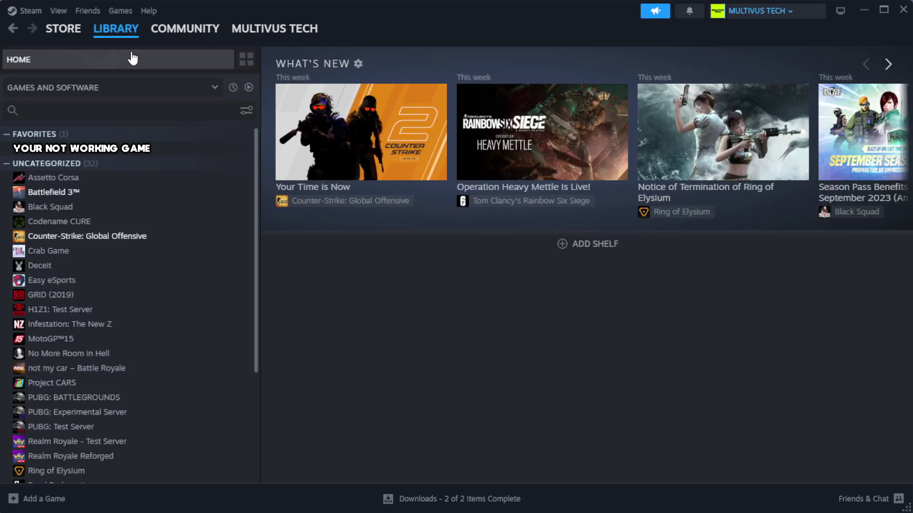
right_click(224, 152)
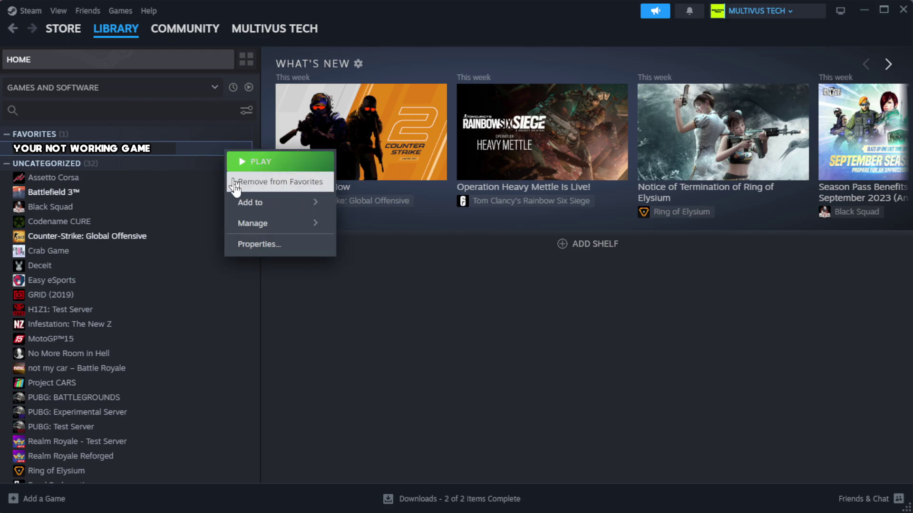
click(290, 249)
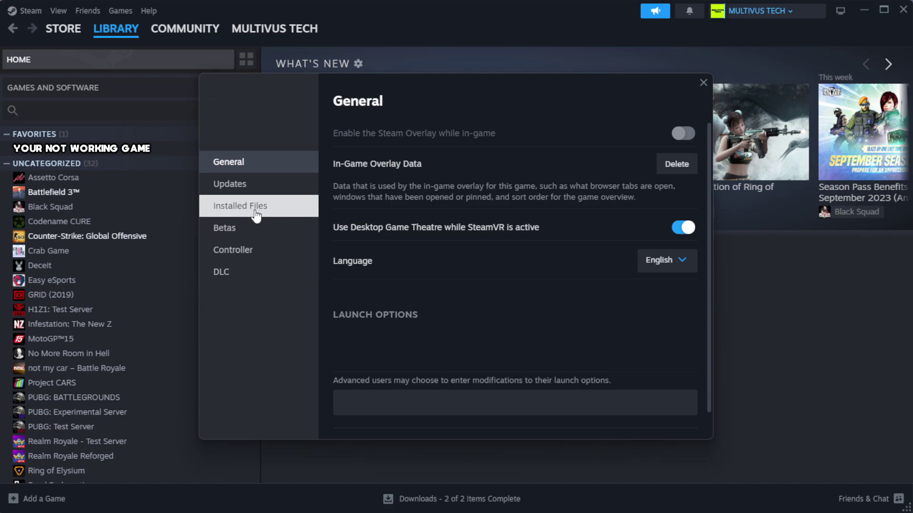
click(300, 217)
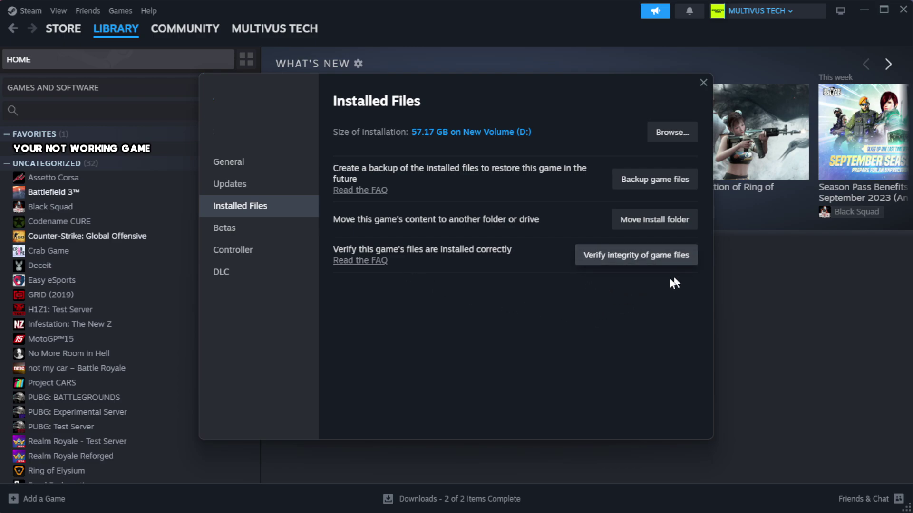
click(641, 265)
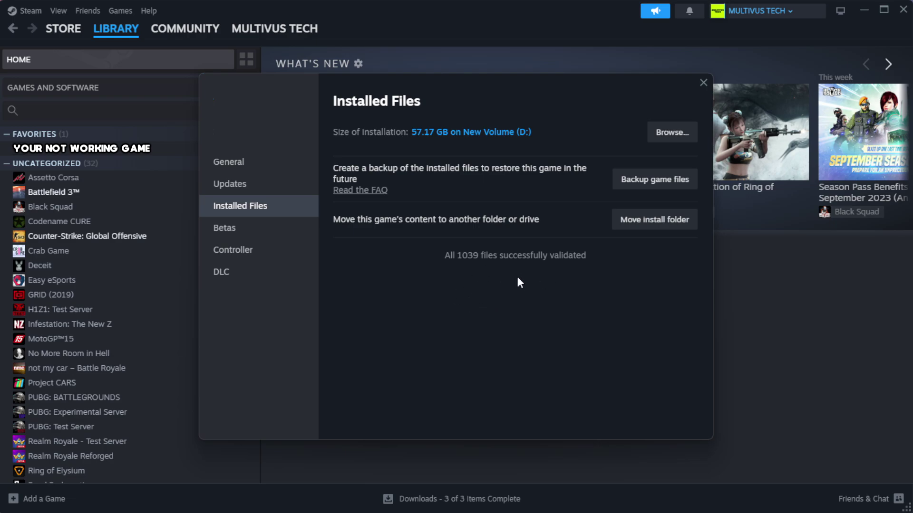
Open the game's install folder and bring up the YOUR NOT WORKING GAME shortcut's Properties
click(671, 133)
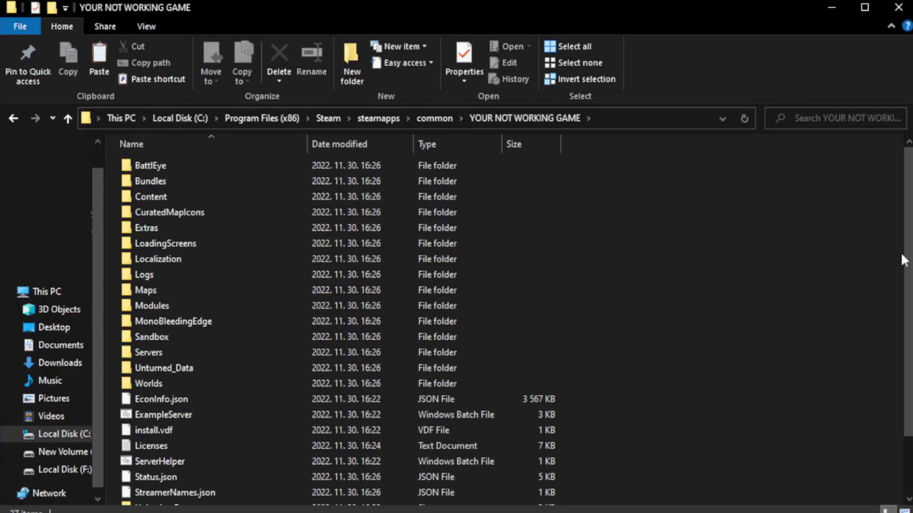
scroll(902, 256, down, 2)
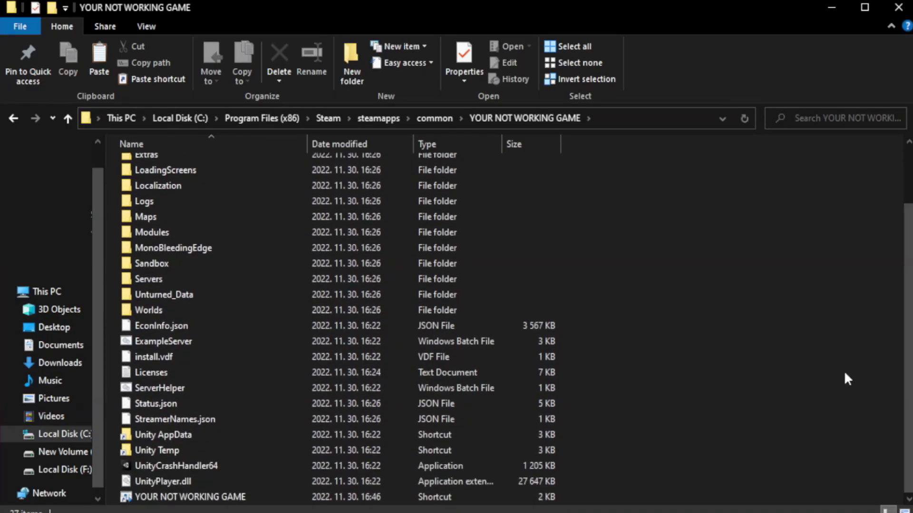
click(333, 496)
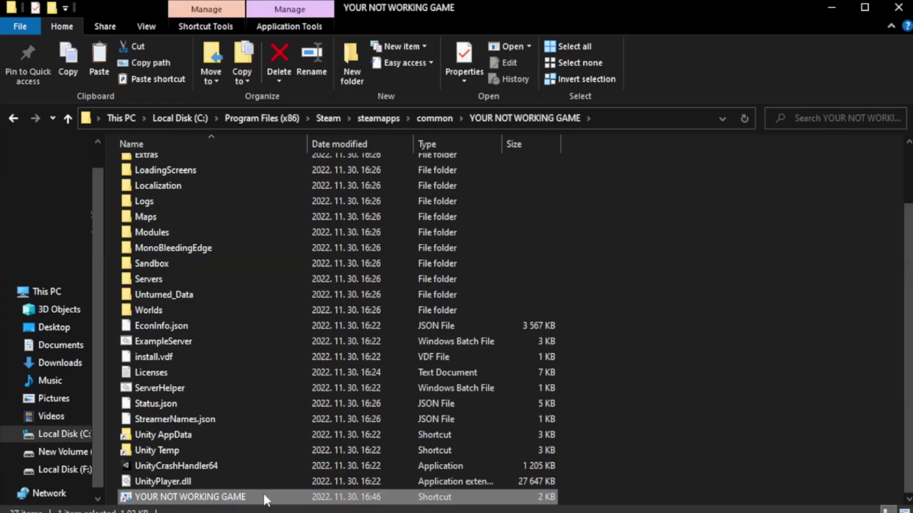
right_click(304, 498)
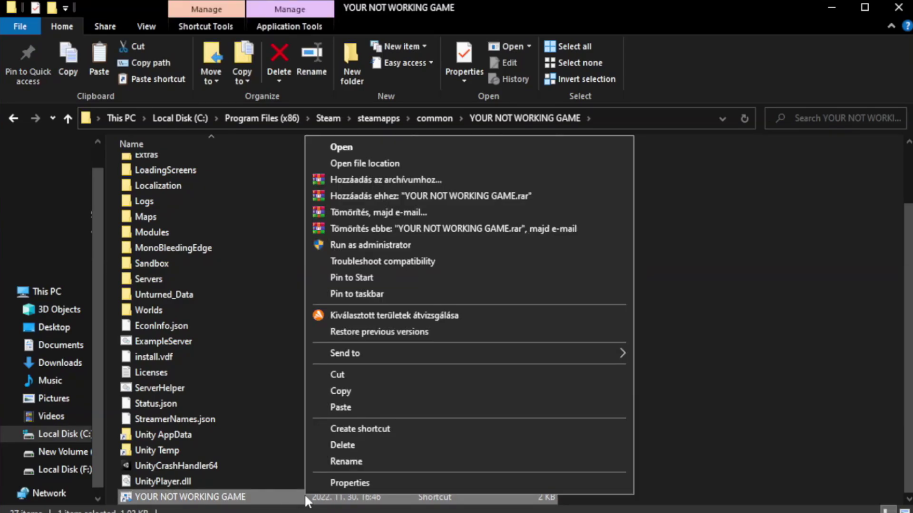
click(465, 484)
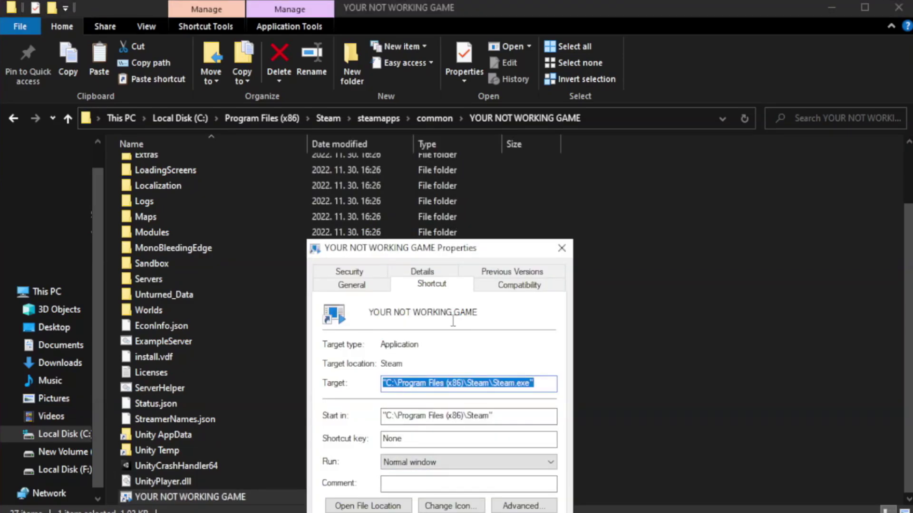
drag(458, 253, 458, 93)
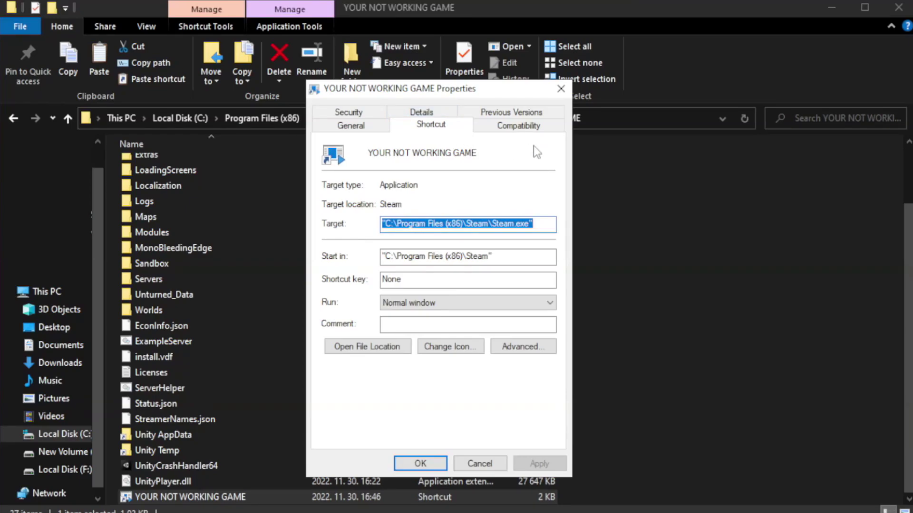
Apply Windows 8 compatibility mode, disabled fullscreen optimizations and run as administrator to the shortcut
click(516, 127)
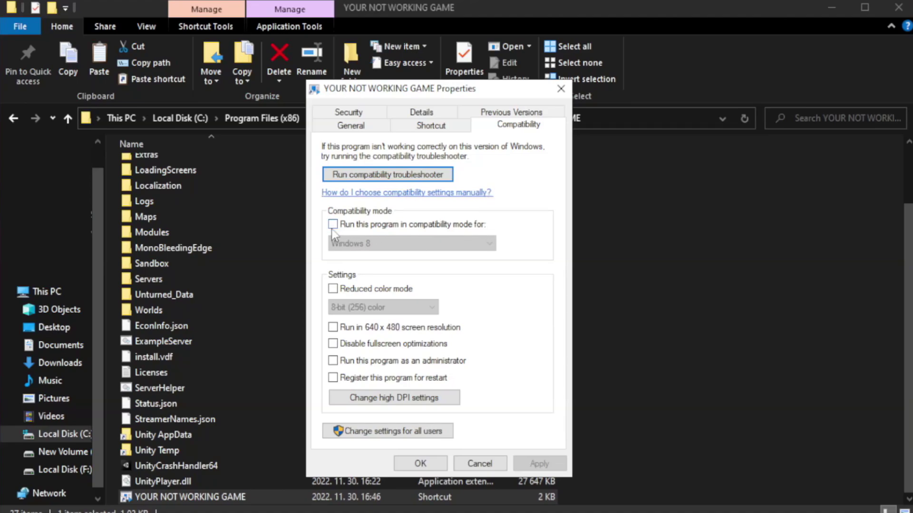
click(361, 224)
click(409, 243)
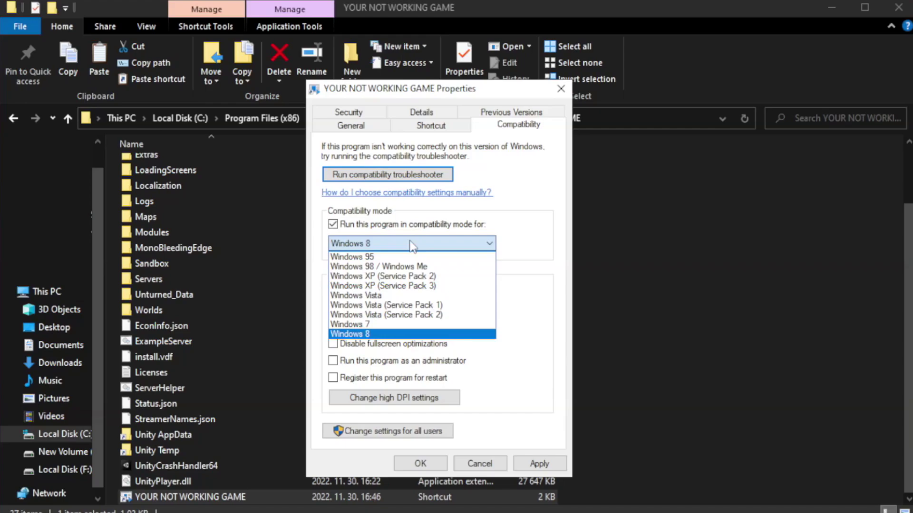
click(386, 335)
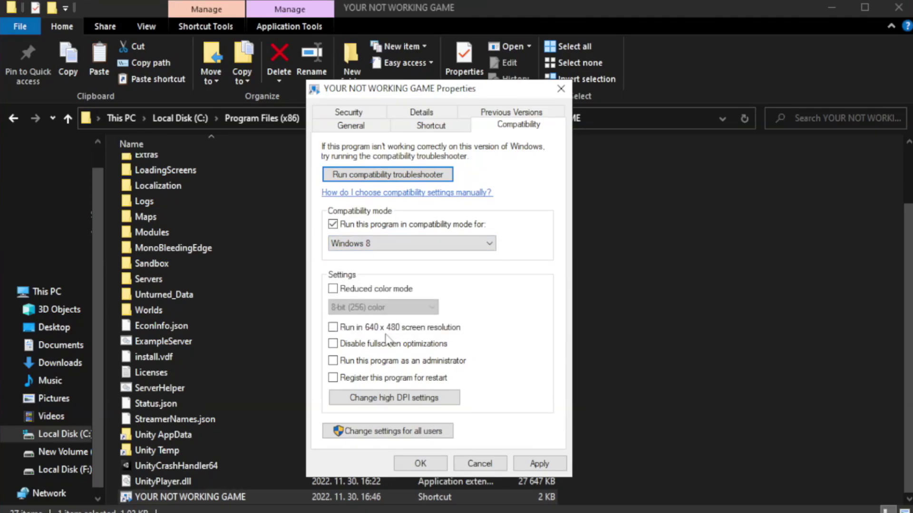
click(356, 351)
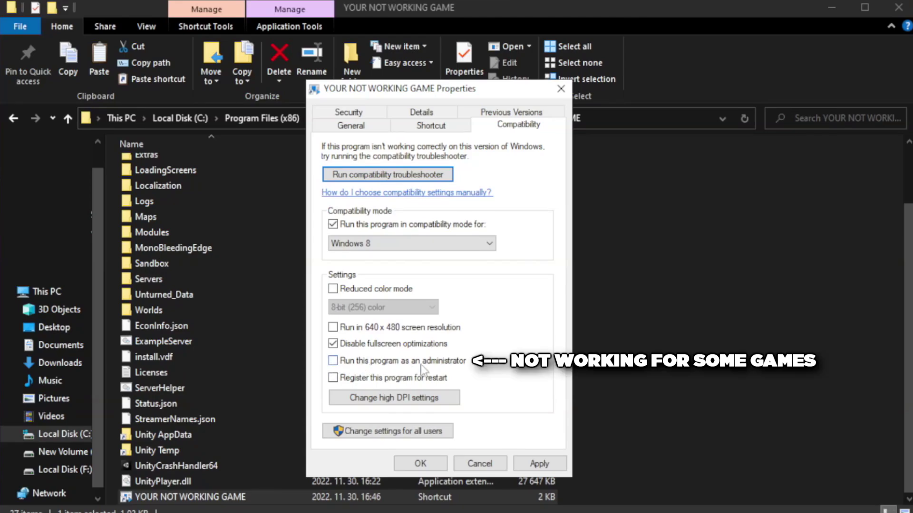
click(358, 367)
click(540, 461)
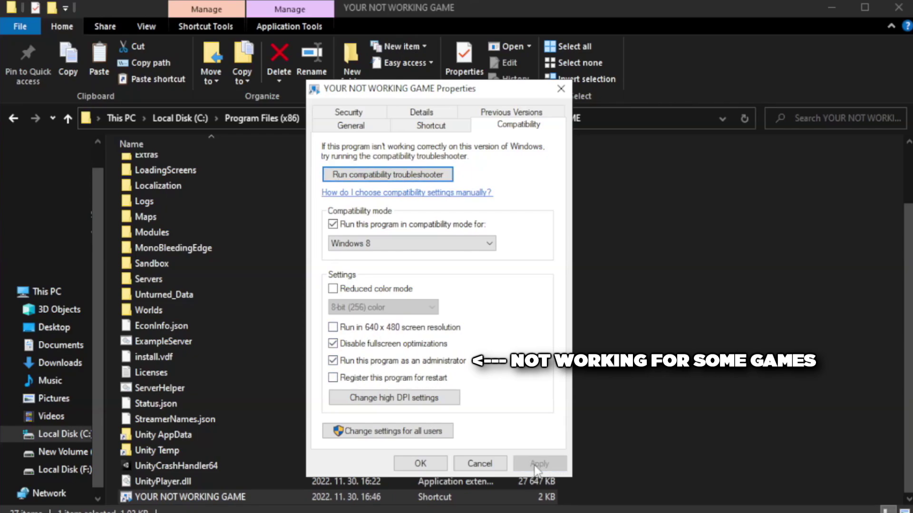
Close the shortcut's Properties with OK and open the Start button's Win+X menu
click(418, 466)
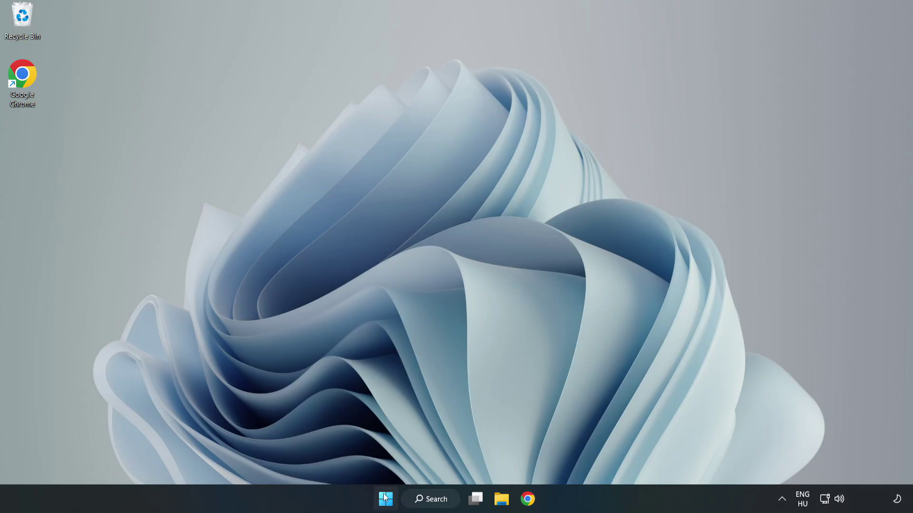
right_click(387, 502)
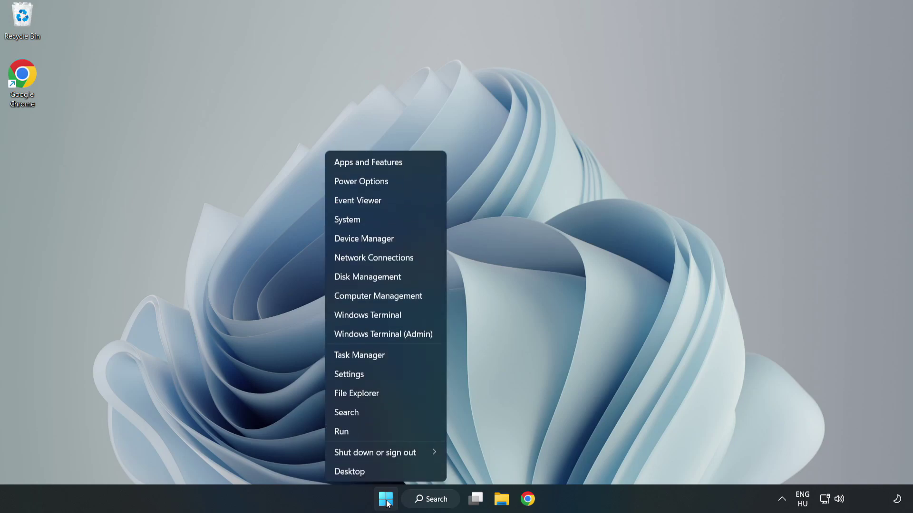
Disable Cortana, Microsoft Edge, Microsoft Teams and Phone Link as startup apps in Task Manager, then close it
click(384, 355)
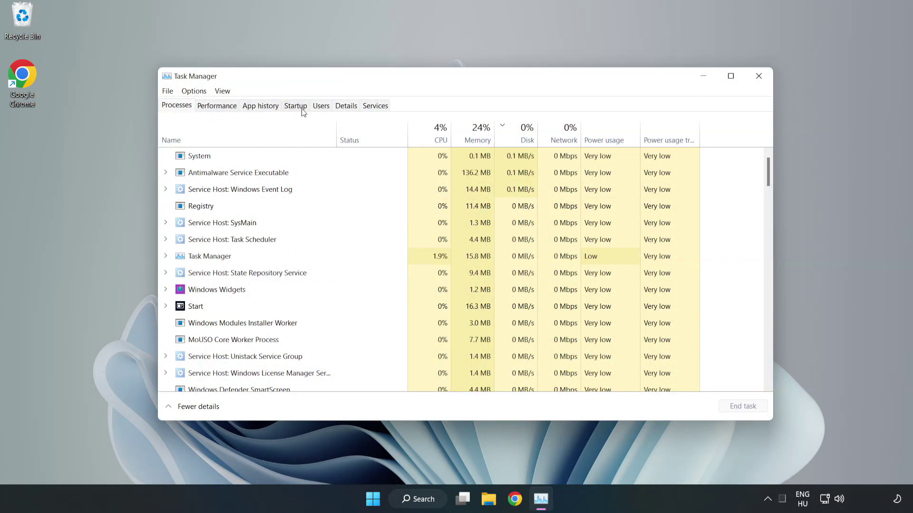
click(296, 106)
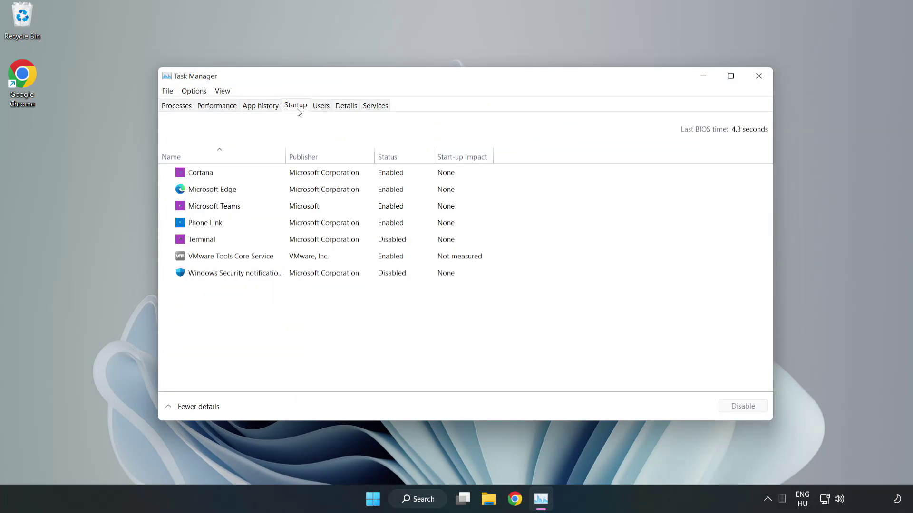
click(315, 179)
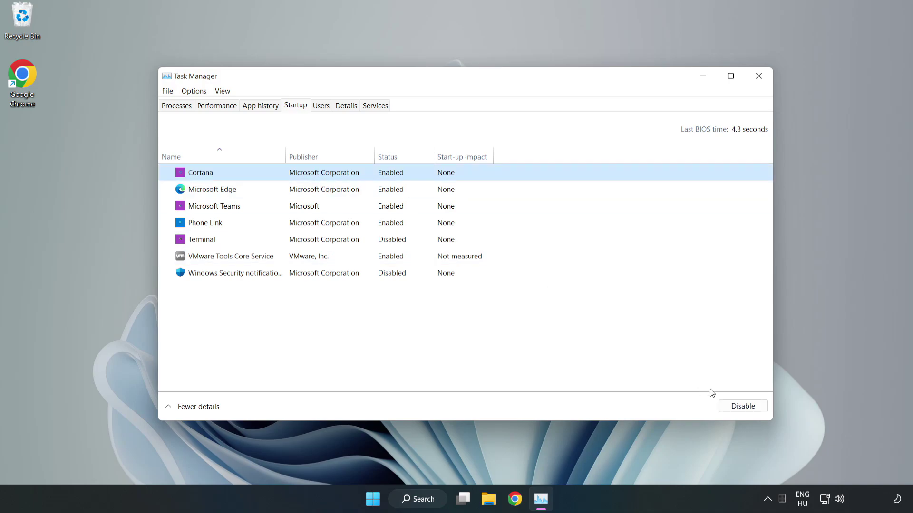
click(740, 406)
click(396, 189)
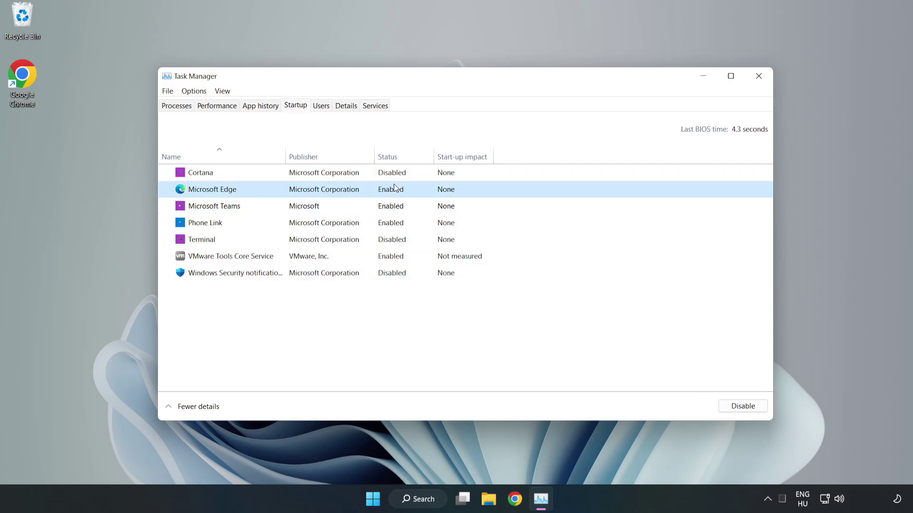
click(732, 405)
click(313, 210)
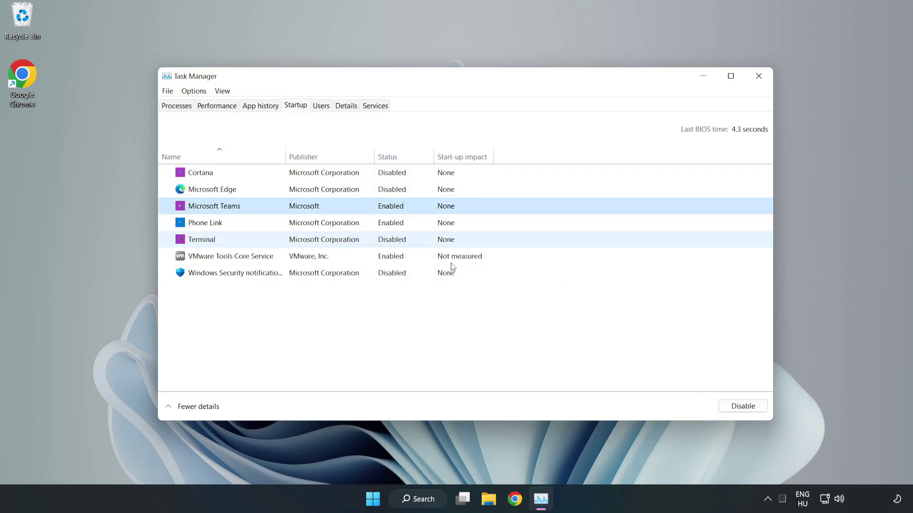
click(738, 407)
click(303, 224)
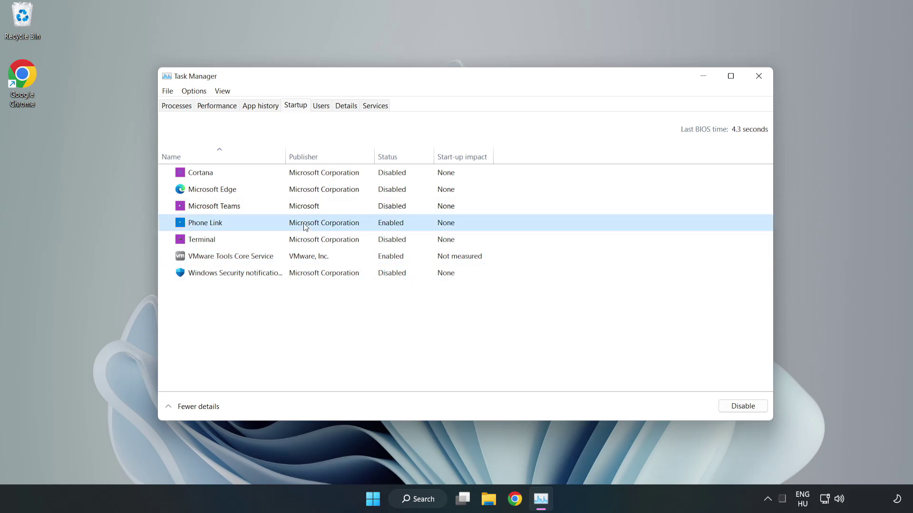
click(732, 407)
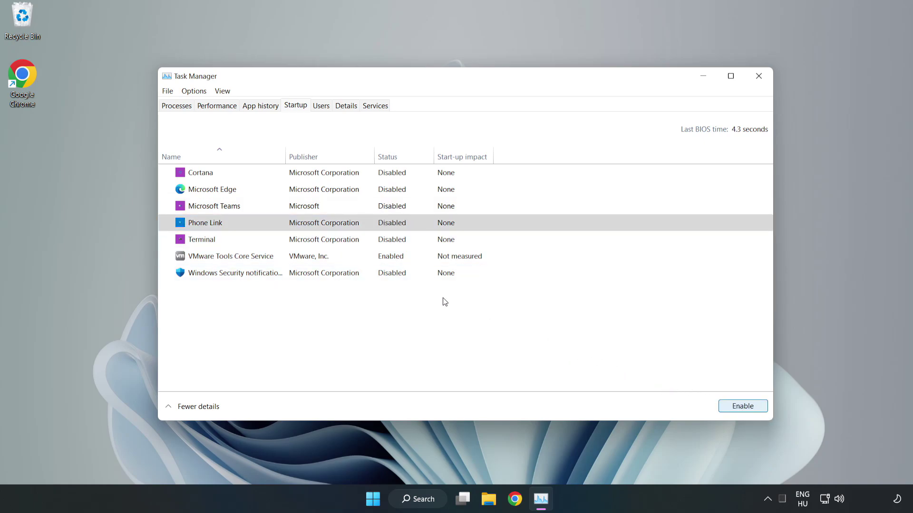
click(759, 78)
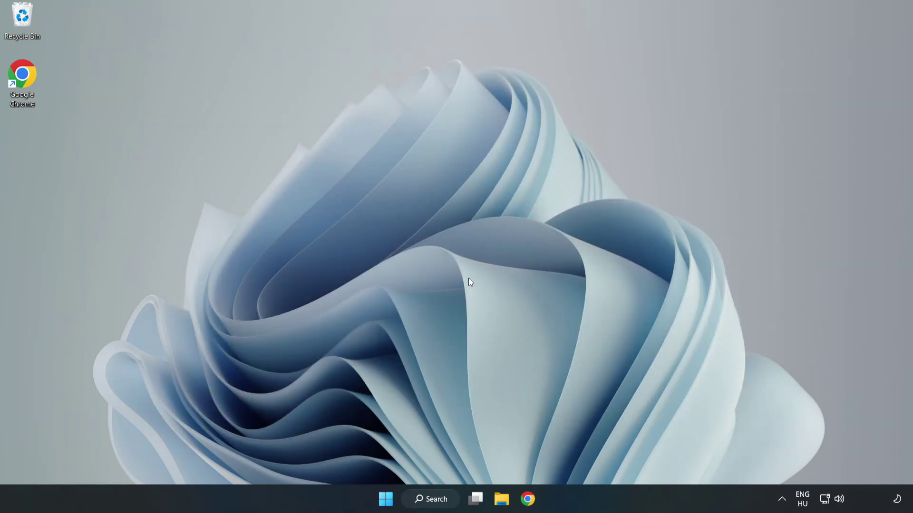
Download the DirectX End-User Runtime Web Installer from the Microsoft Download Center page
click(527, 500)
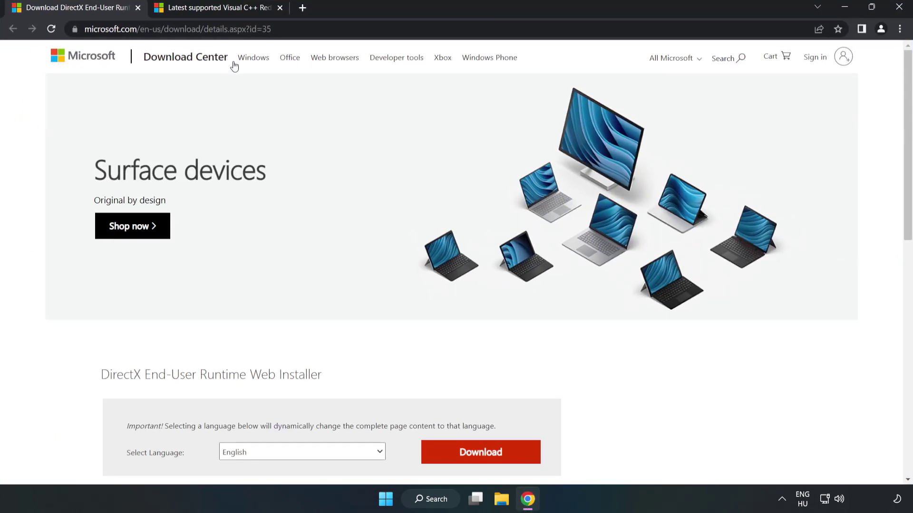
click(285, 29)
click(224, 29)
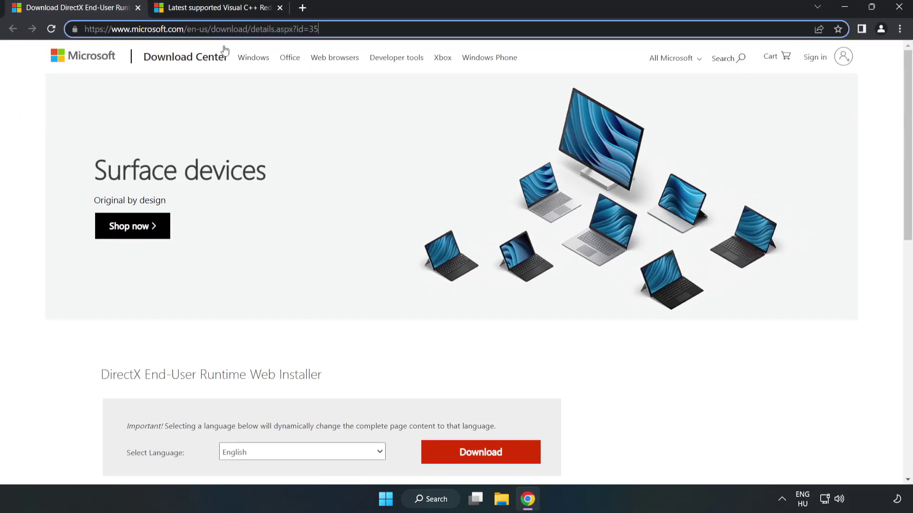
click(36, 104)
scroll(36, 105, down, 3)
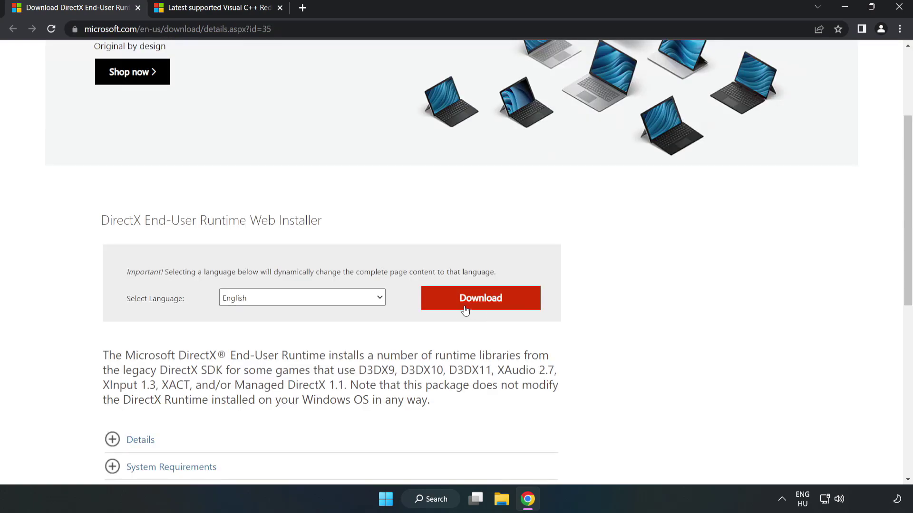
click(485, 307)
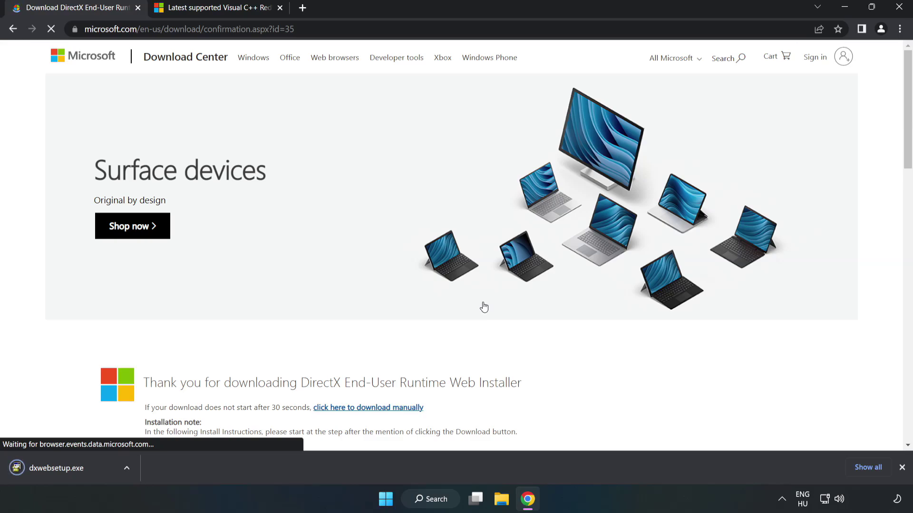
Run dxwebsetup.exe, accepting the licence and skipping the Bing Bar, through to Finish
click(67, 469)
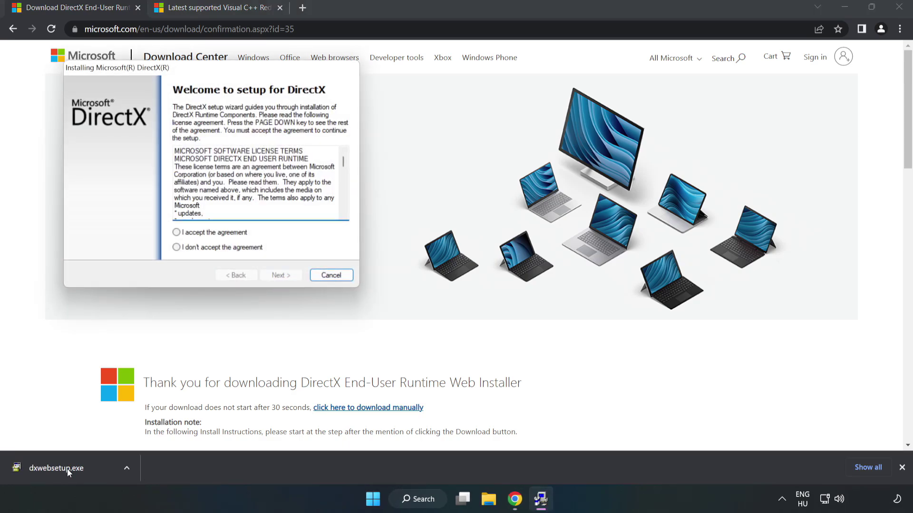
drag(207, 70, 444, 153)
drag(581, 243, 572, 290)
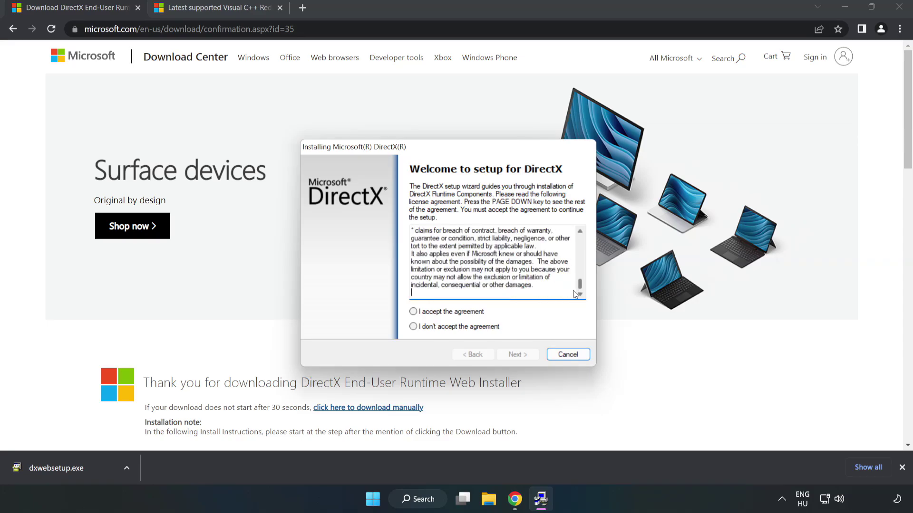
click(421, 313)
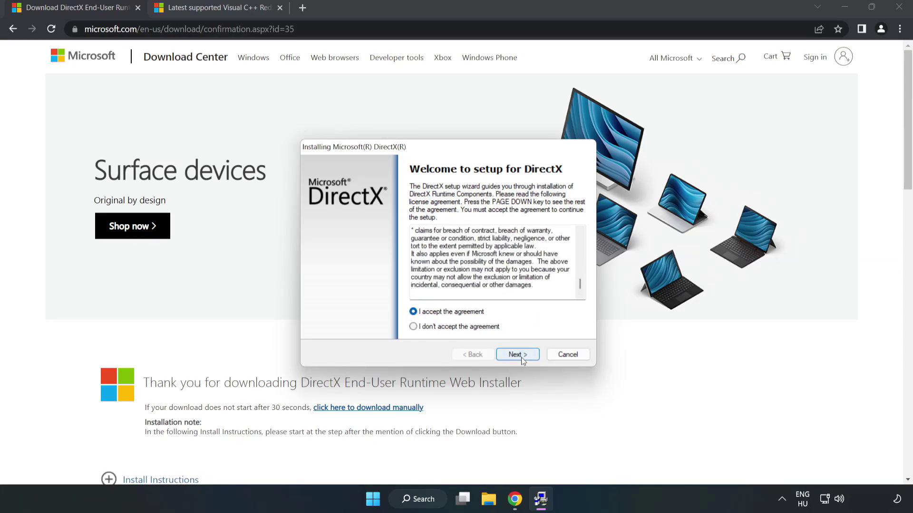
click(521, 358)
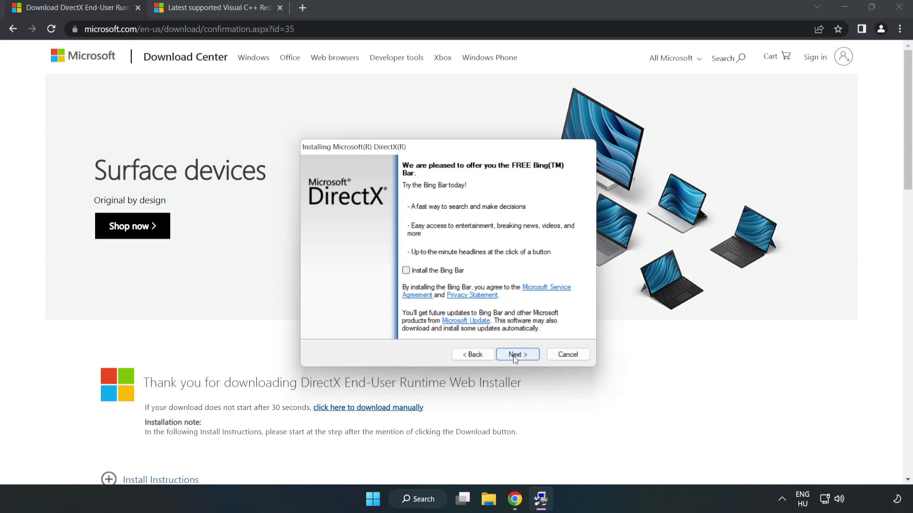
click(525, 357)
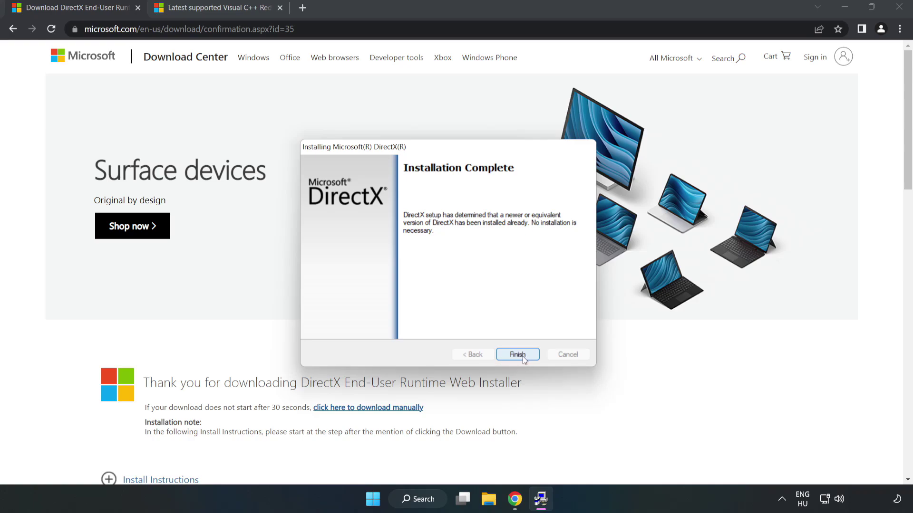
click(522, 356)
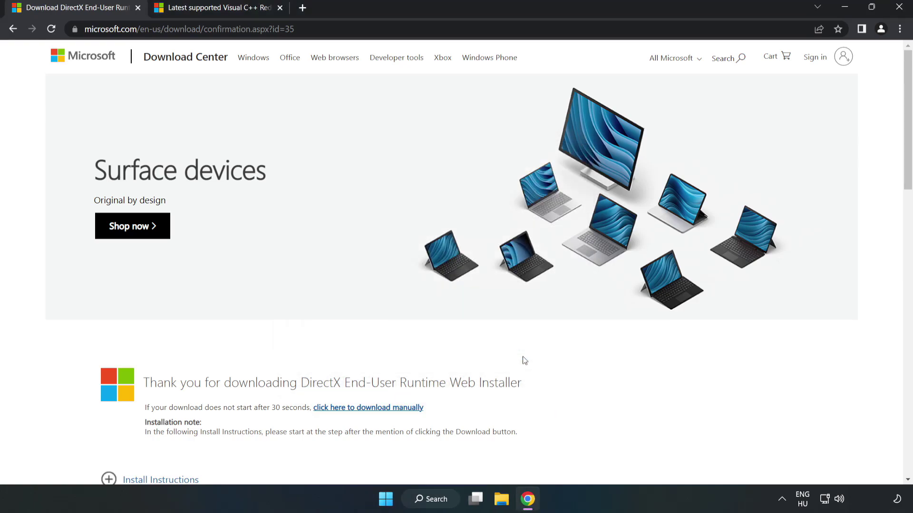
Download the ARM64, x86 and x64 Visual C++ redistributables from the Microsoft Learn page
click(137, 10)
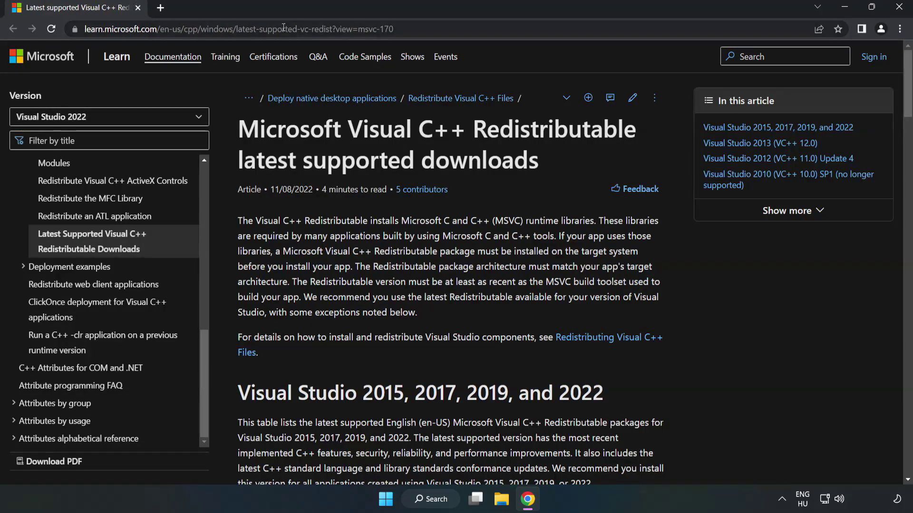
drag(442, 29, 330, 29)
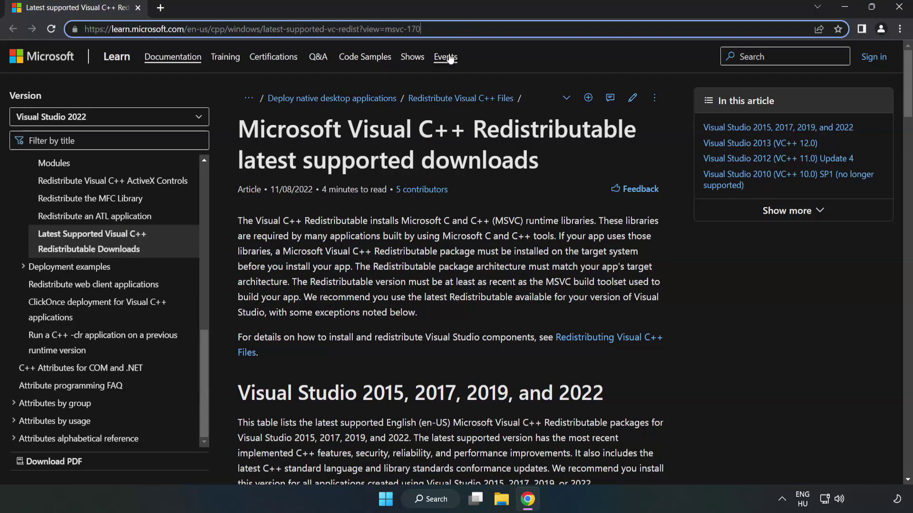
click(364, 170)
scroll(364, 170, down, 6)
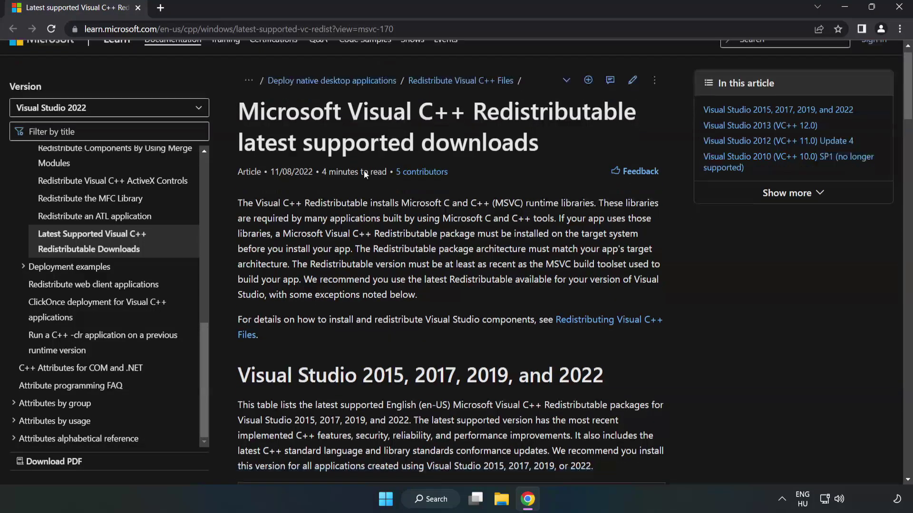
scroll(367, 179, down, 1)
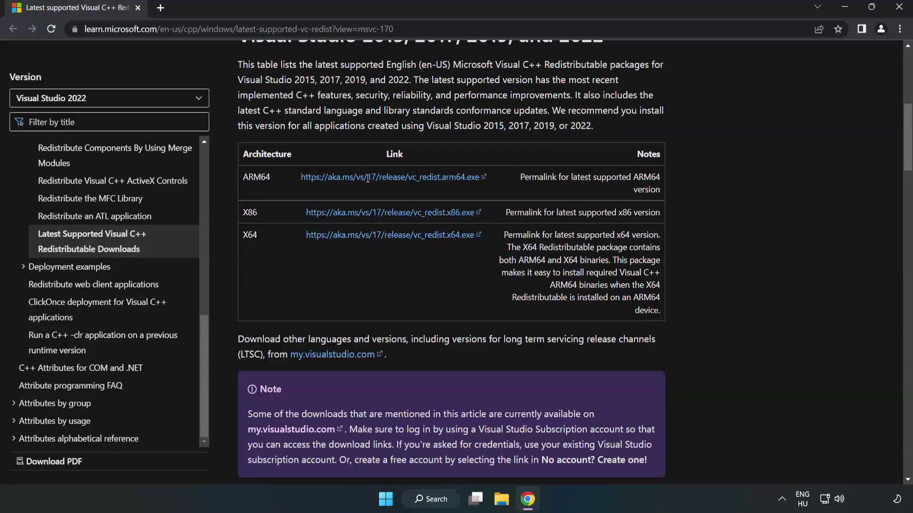
scroll(368, 178, up, 1)
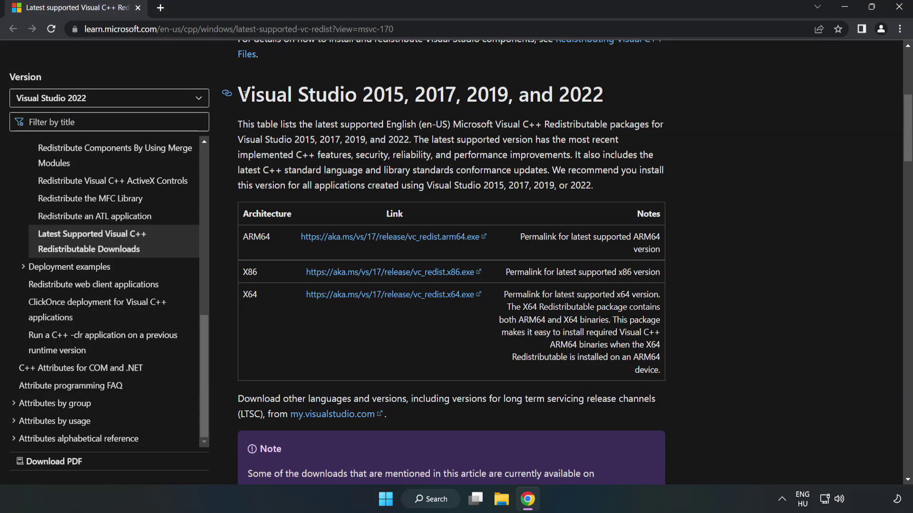
drag(244, 94, 606, 96)
click(565, 121)
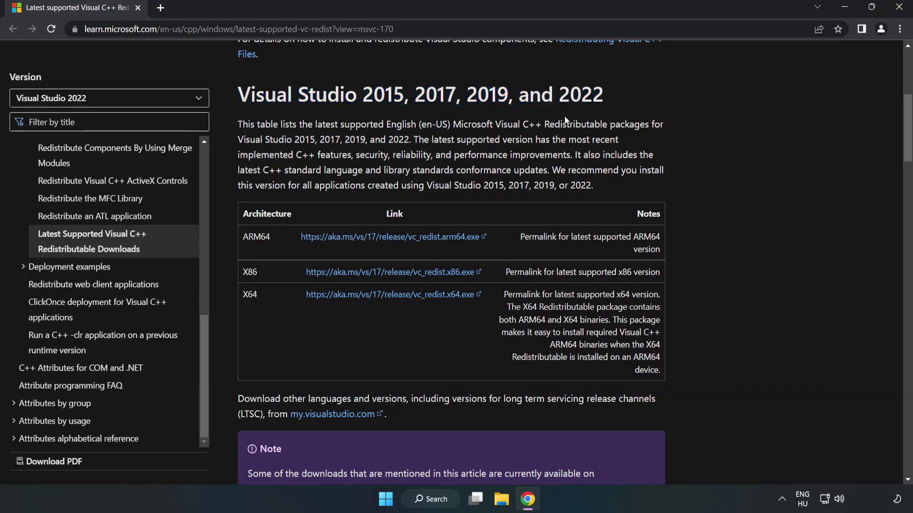
click(375, 236)
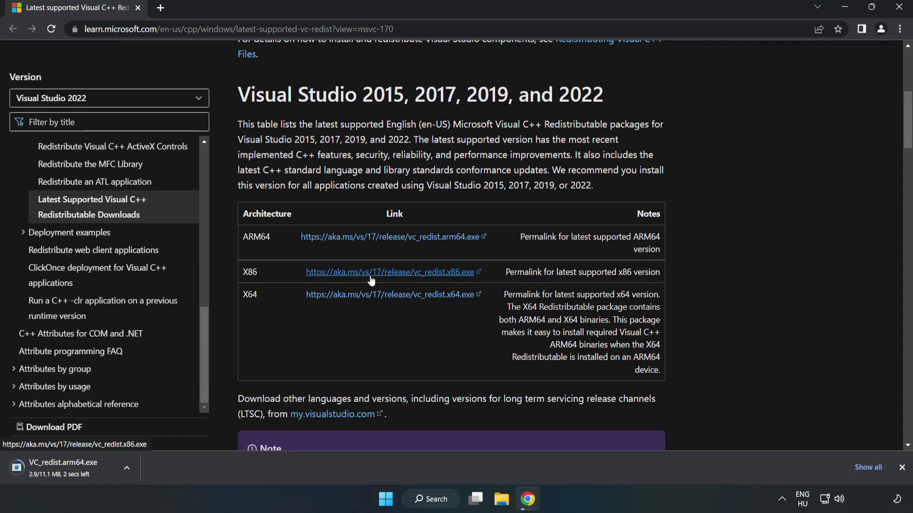
click(372, 281)
click(383, 296)
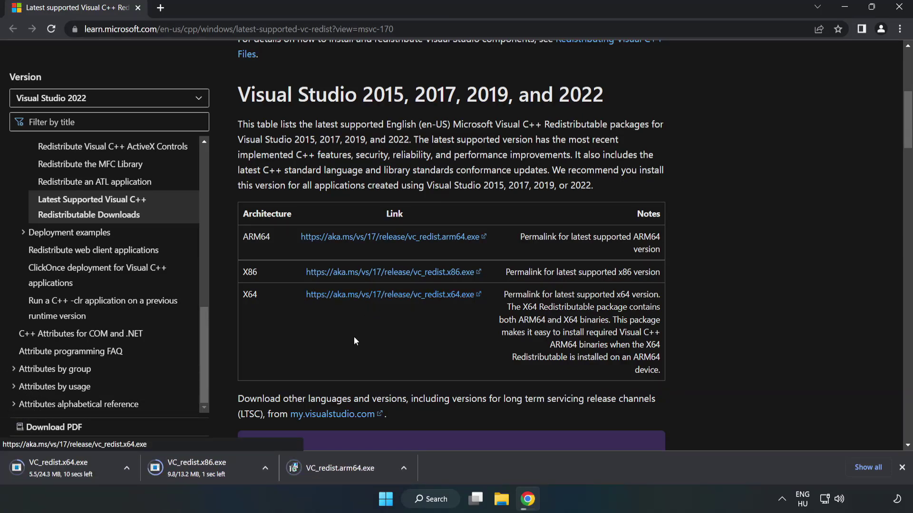
Run VC_redist.arm64.exe, accept the license and install, then close the Setup Failed message
click(348, 469)
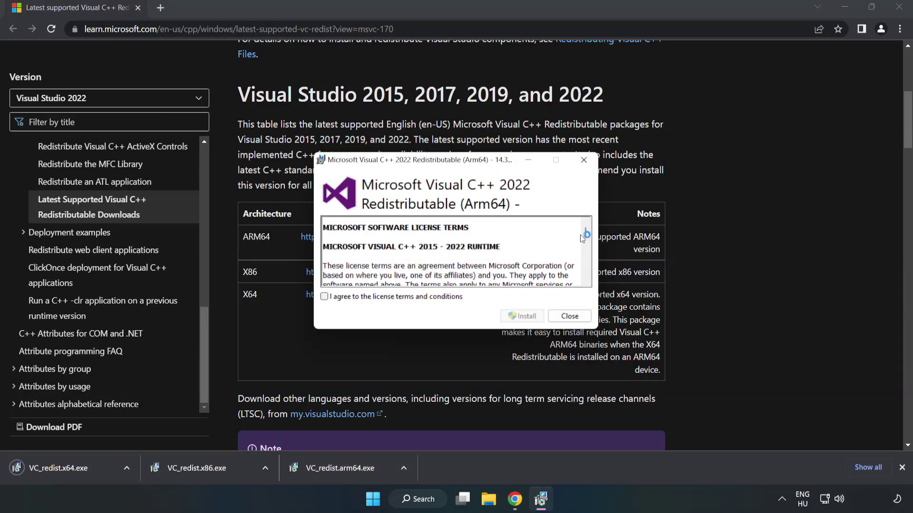
drag(585, 231, 587, 280)
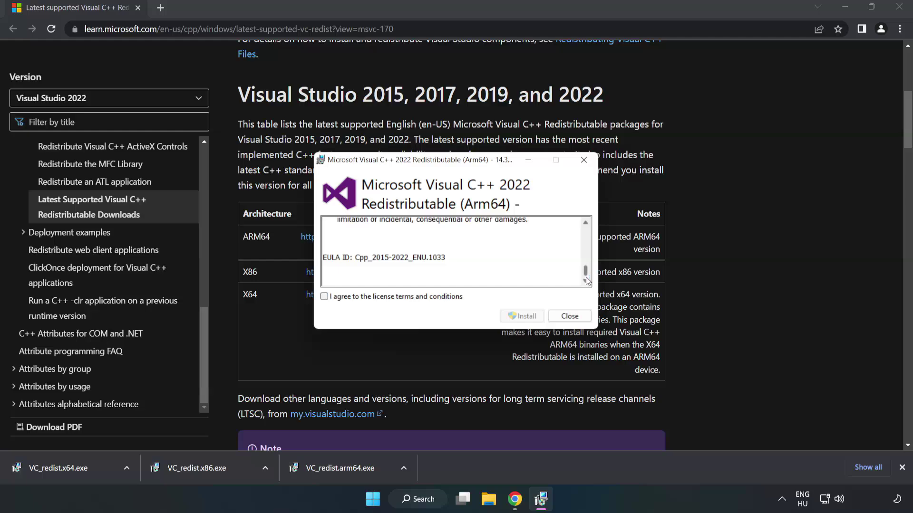
click(325, 298)
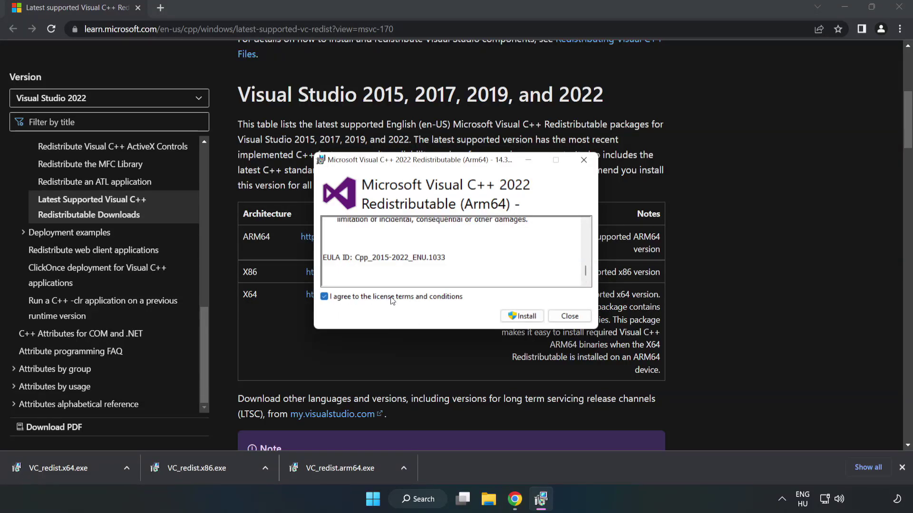
click(523, 315)
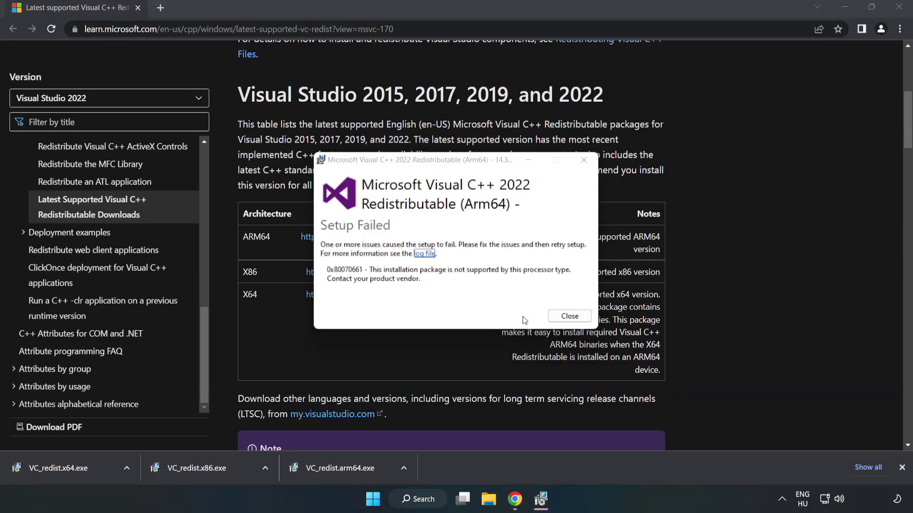
click(569, 316)
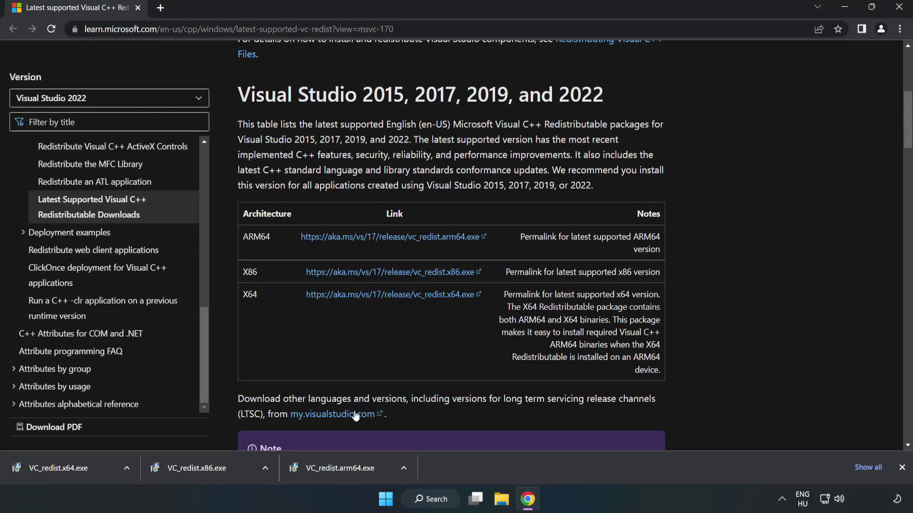
Install the x86 Visual C++ 2015-2022 redistributable after accepting its license
click(201, 466)
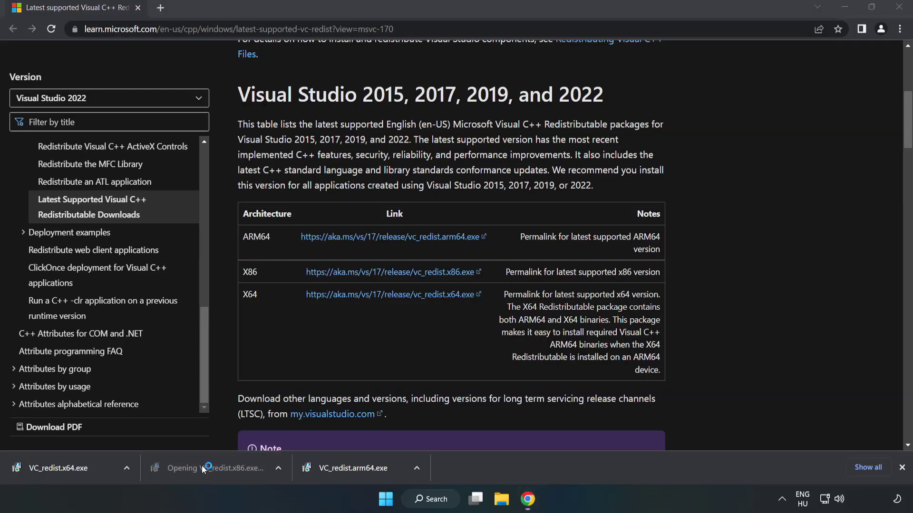
drag(583, 233, 585, 284)
click(324, 297)
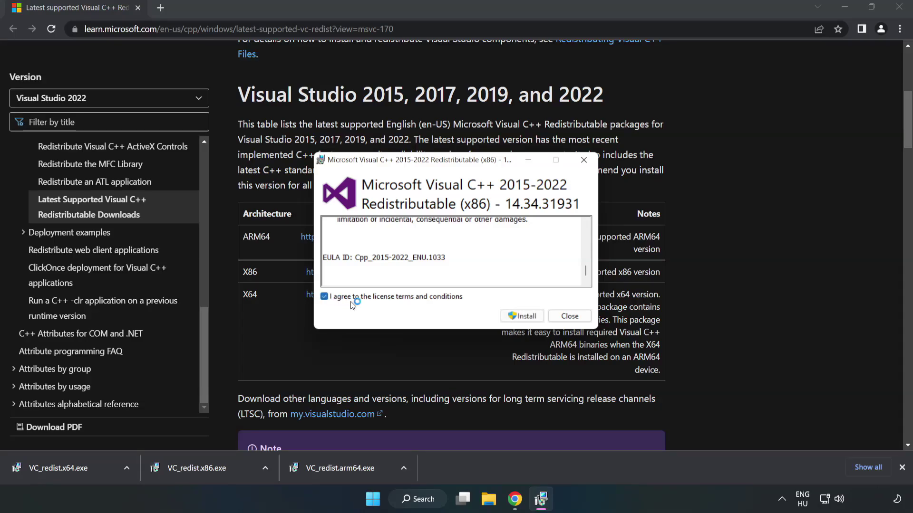
click(518, 317)
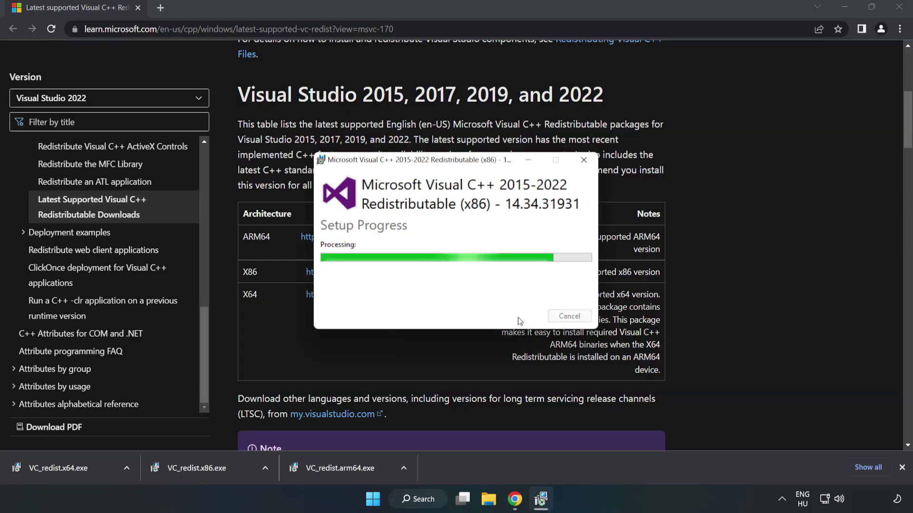
click(569, 316)
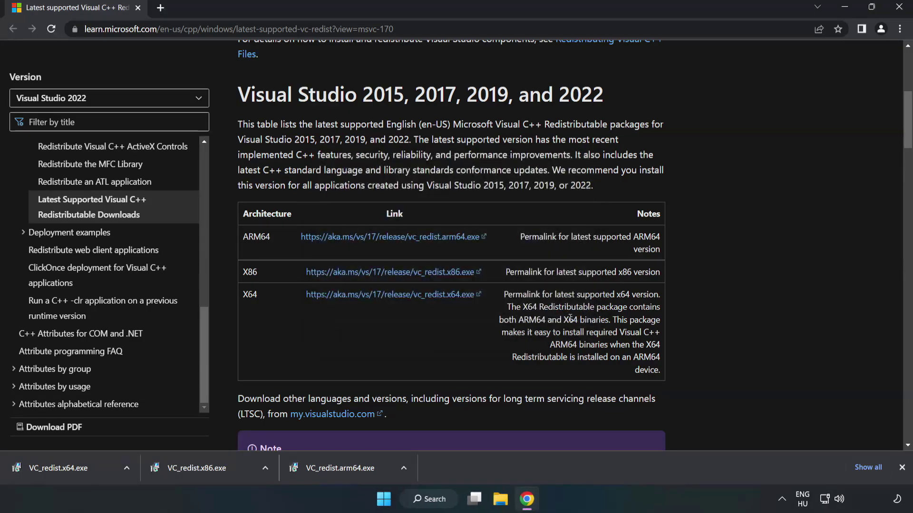
Install the x64 Visual C++ 2015-2022 redistributable (14.34.31931) after accepting its license
click(49, 464)
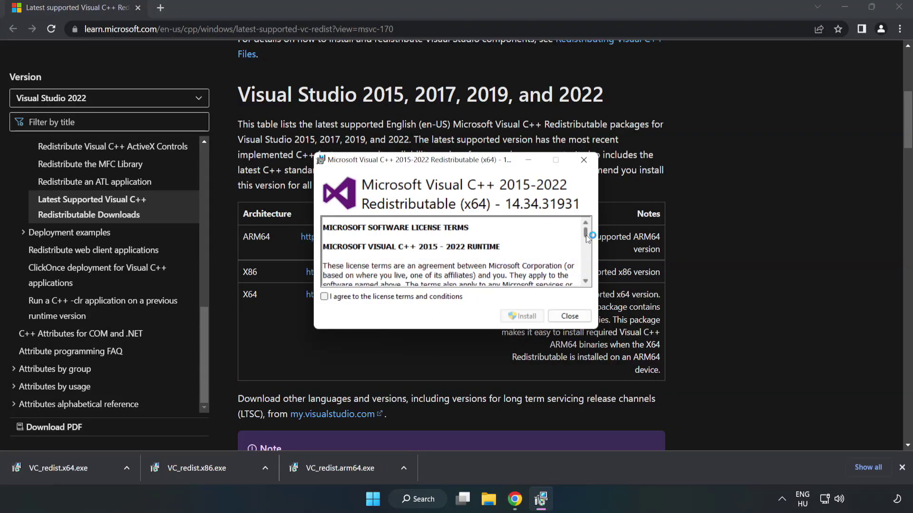
drag(585, 235, 586, 277)
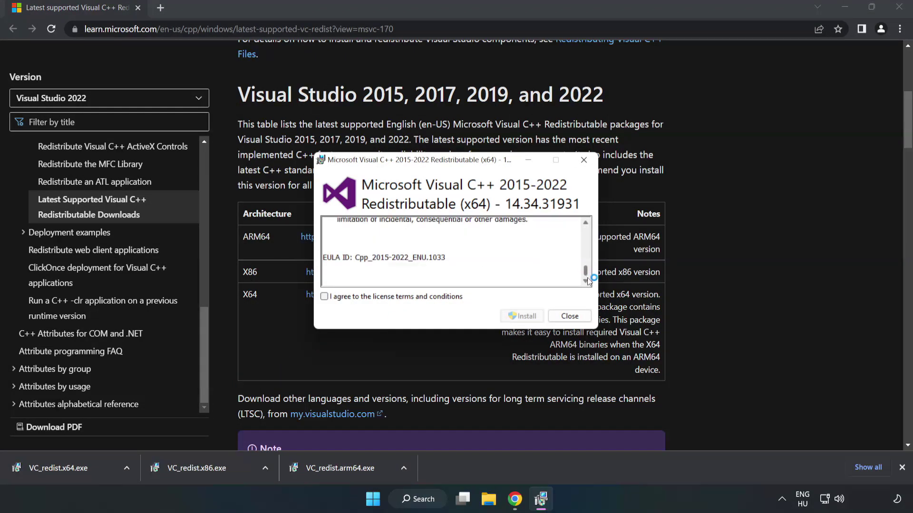
click(324, 296)
click(520, 316)
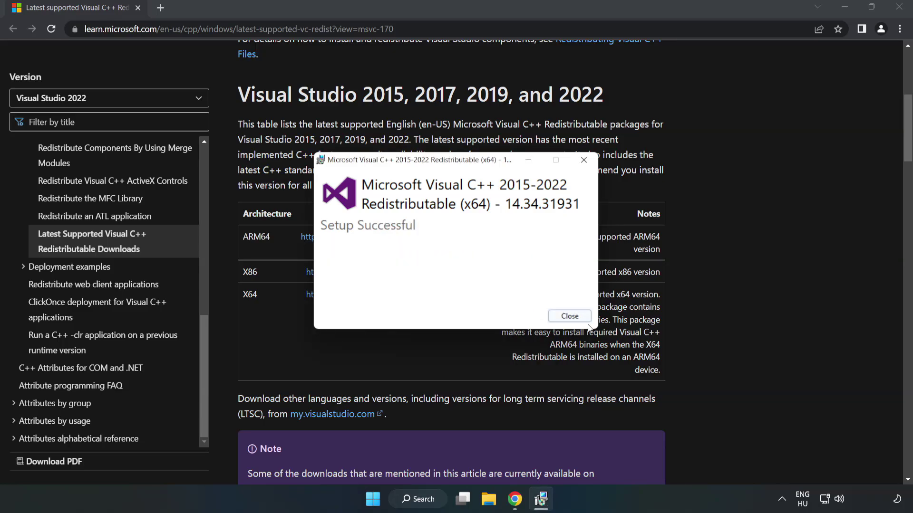
click(571, 317)
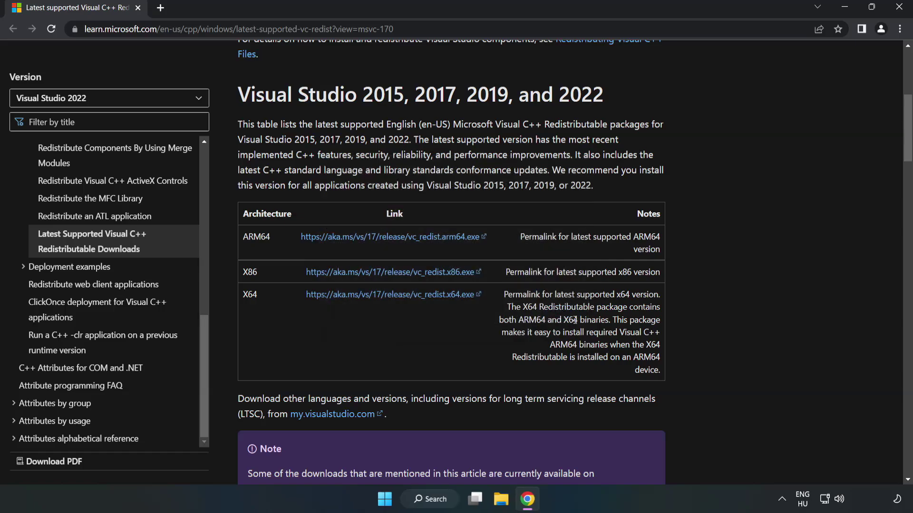
Close Chrome and launch Command Prompt as administrator via a cmd search
click(899, 8)
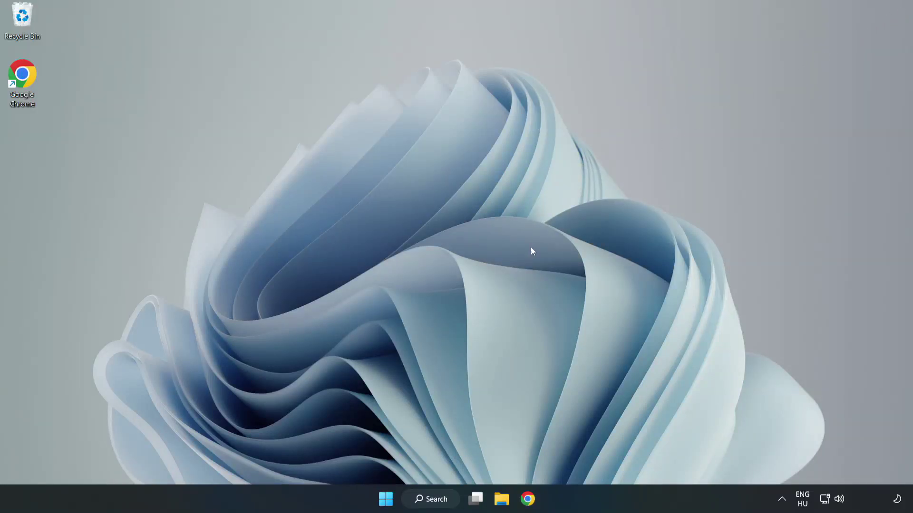
click(442, 501)
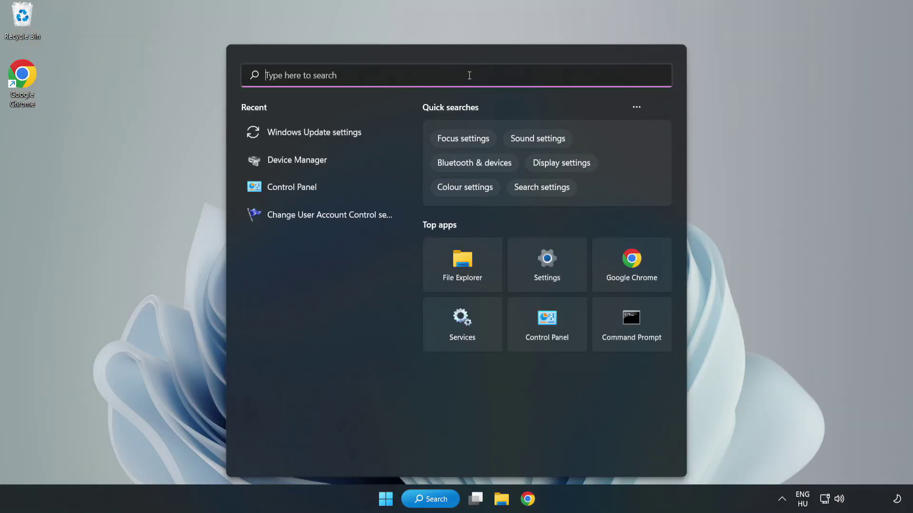
text(cmd)
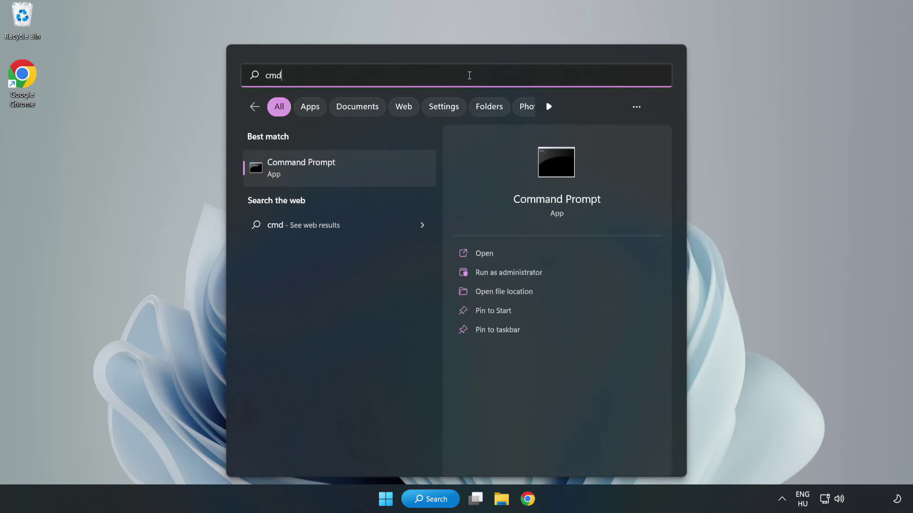
click(360, 173)
right_click(360, 173)
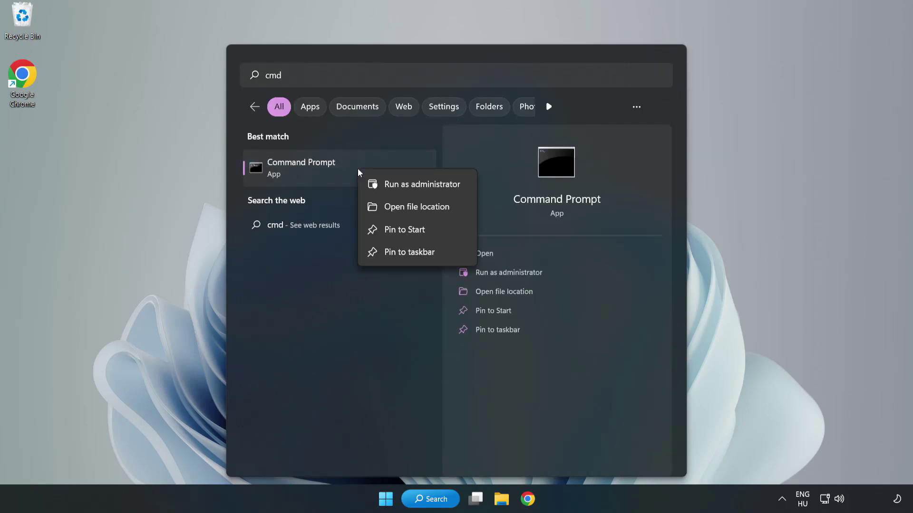
click(395, 185)
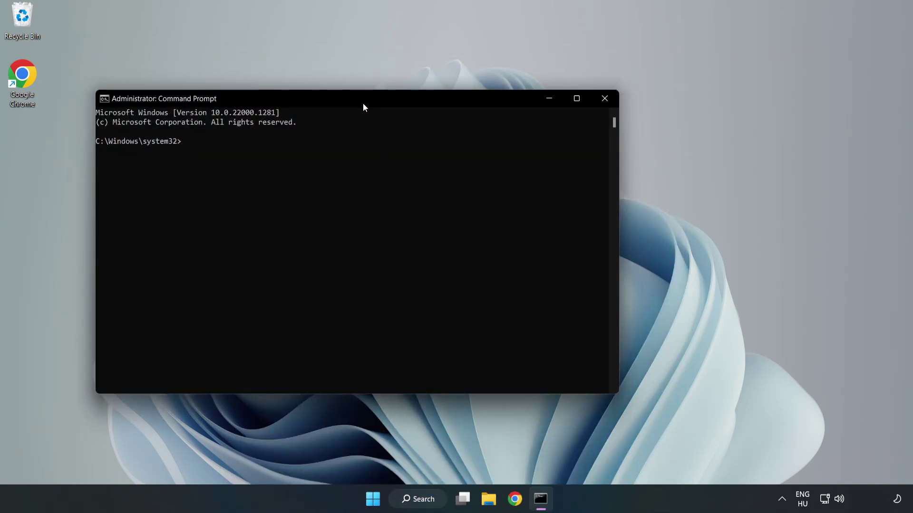
Run sfc /scannow in the administrator Command Prompt
drag(363, 104, 464, 104)
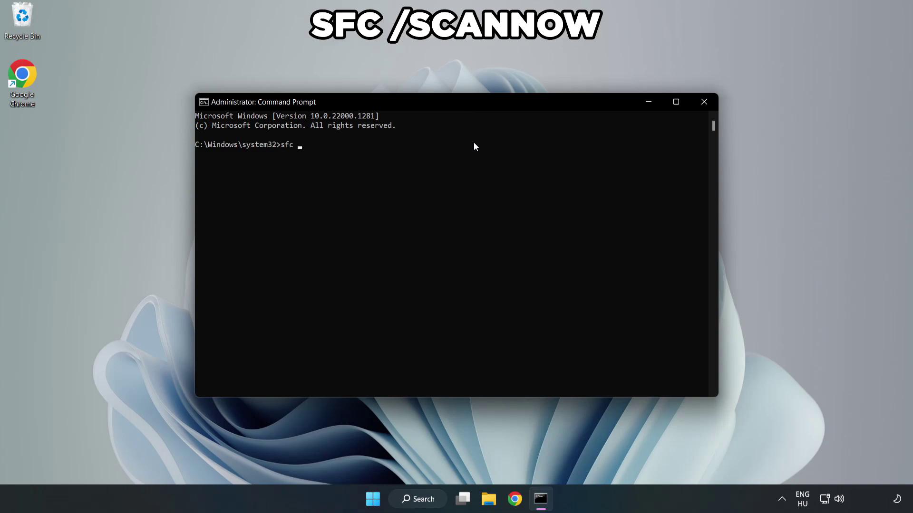
text(sfc /scannow)
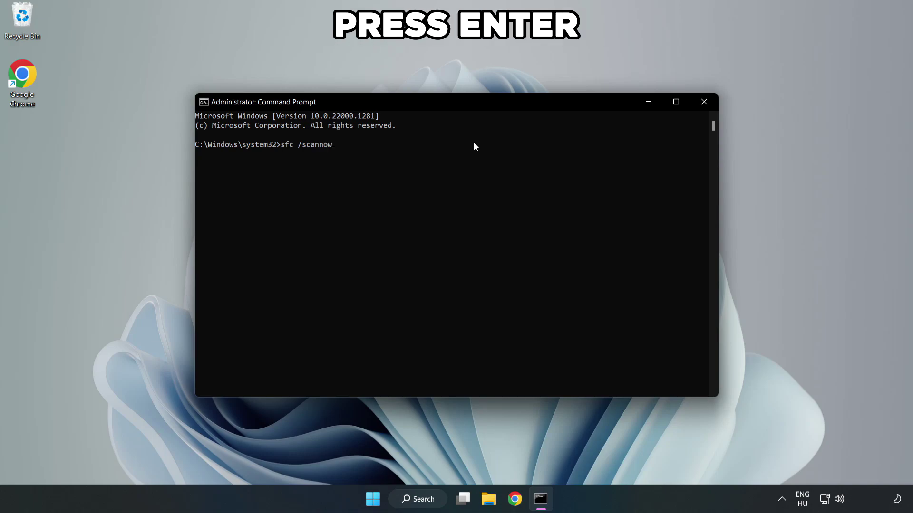
key(Return)
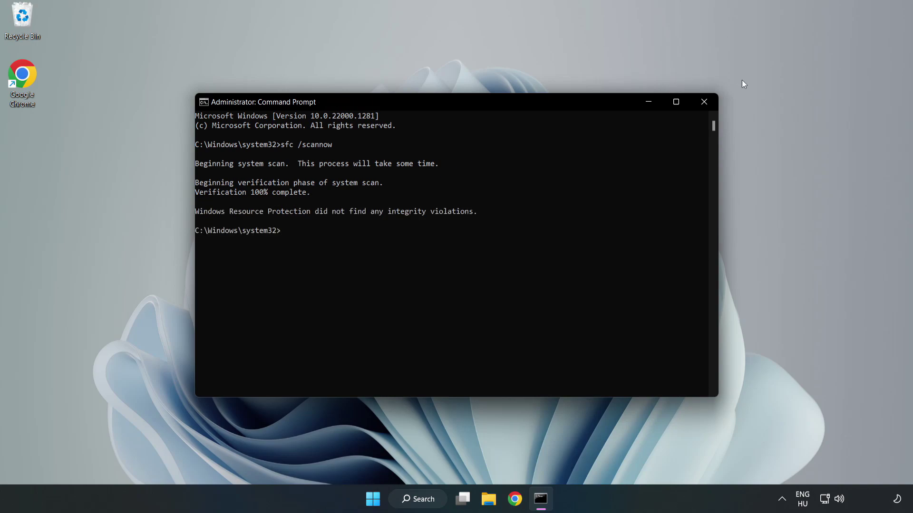
Close Command Prompt and show the Start menu's power options, including Restart
click(703, 108)
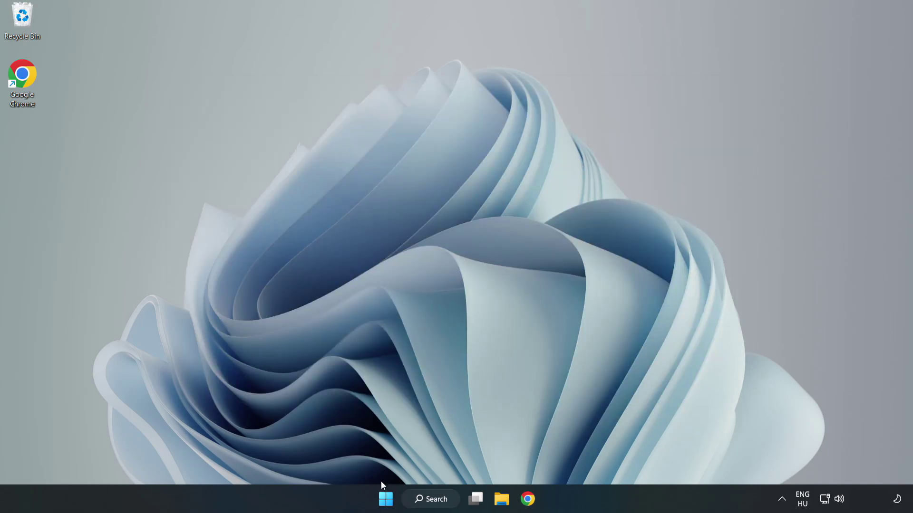
click(385, 498)
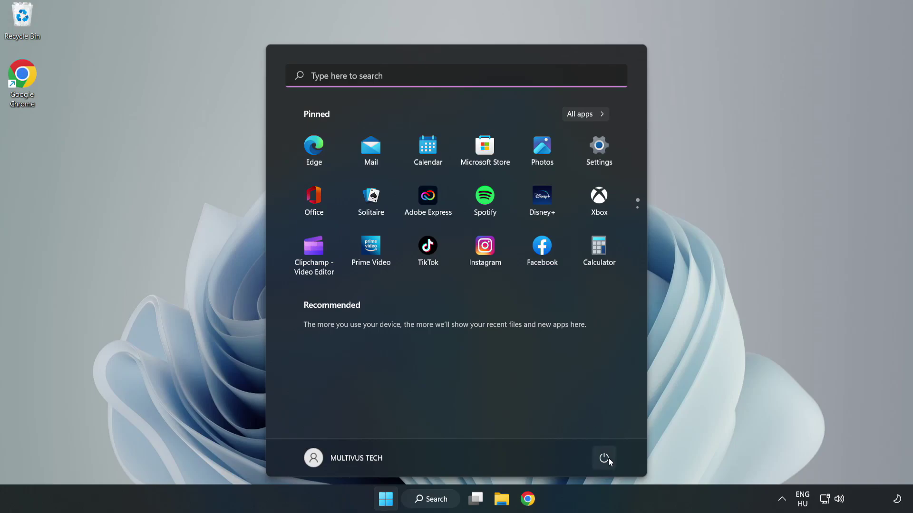
click(609, 457)
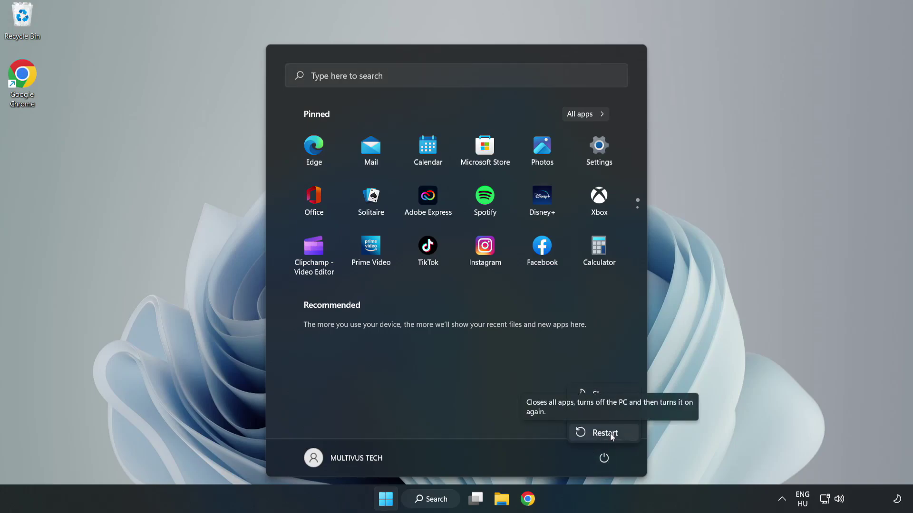